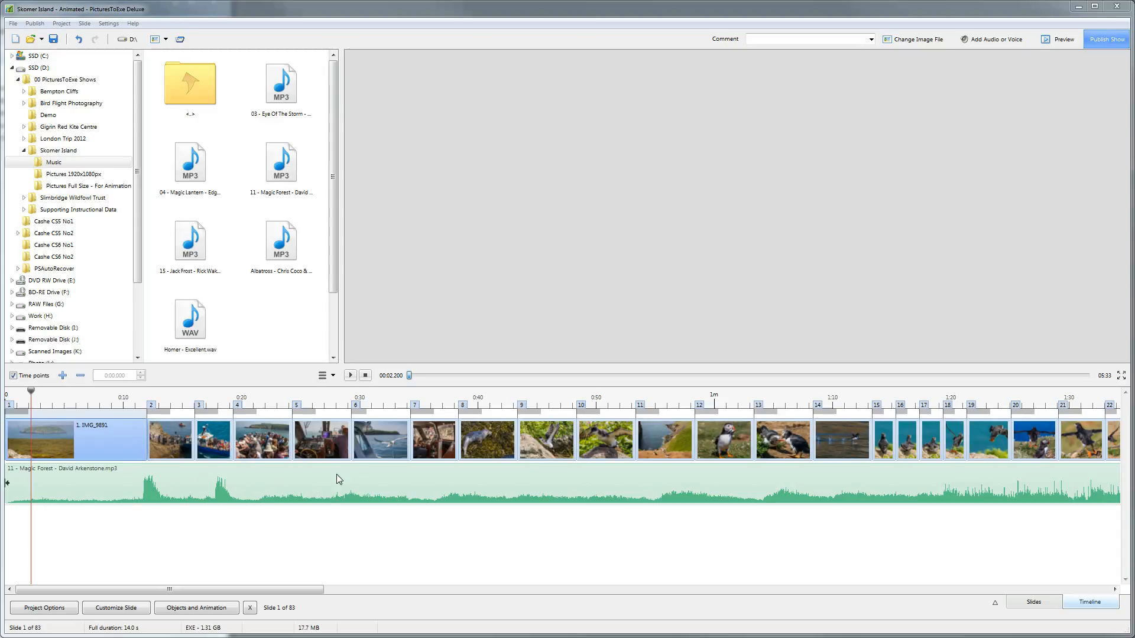
# Mute the Magic Forest soundtrack and play the show briefly to check that its audio is silenced
pyautogui.rightClick(375, 483)
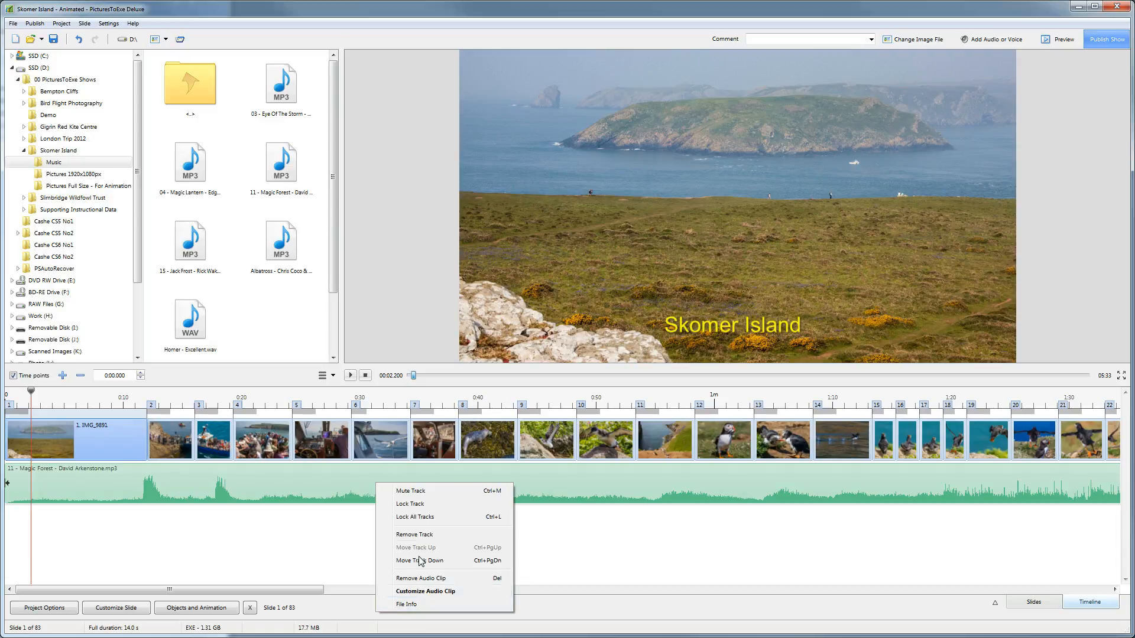
pyautogui.click(423, 492)
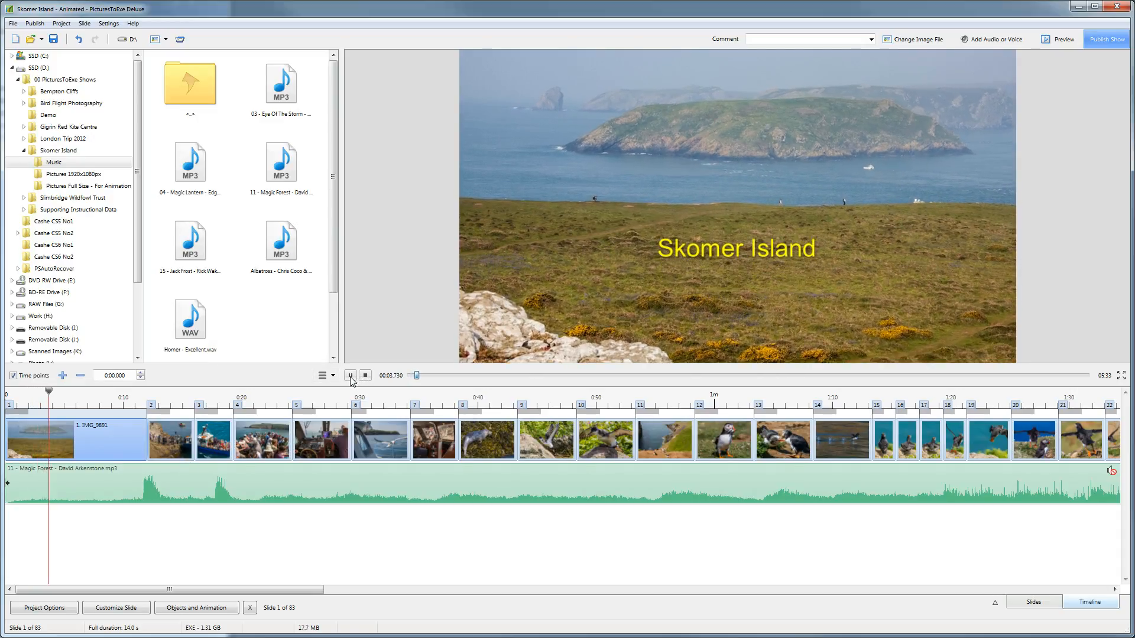
pyautogui.click(350, 376)
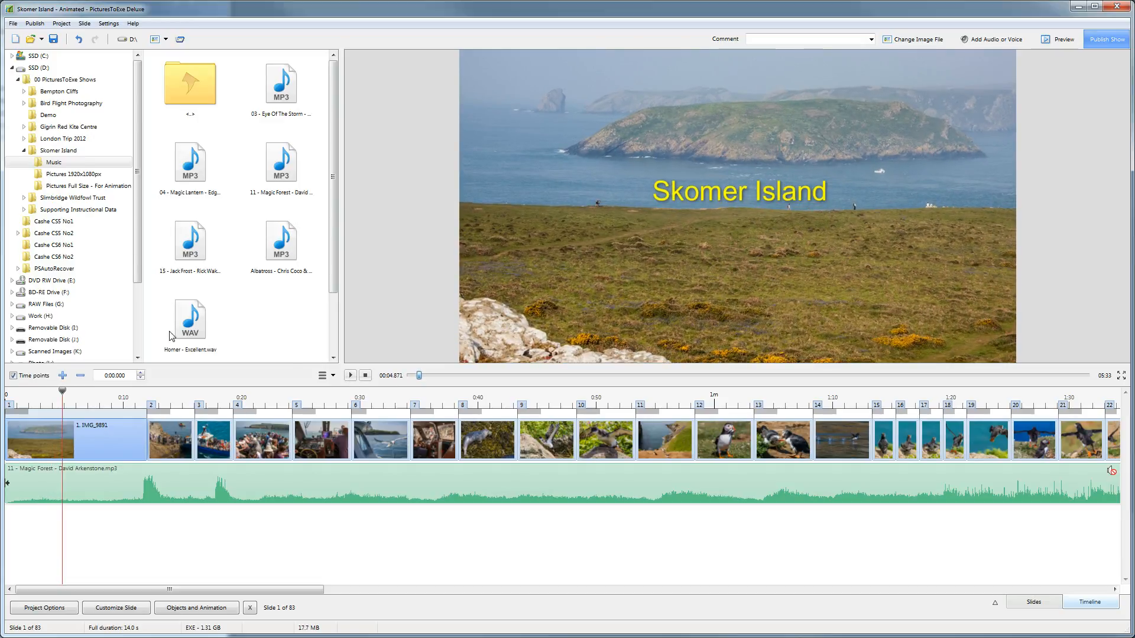
# Audition 03 - Eye Of The Storm and place it on a second audio track starting at 0:04.800
pyautogui.click(286, 97)
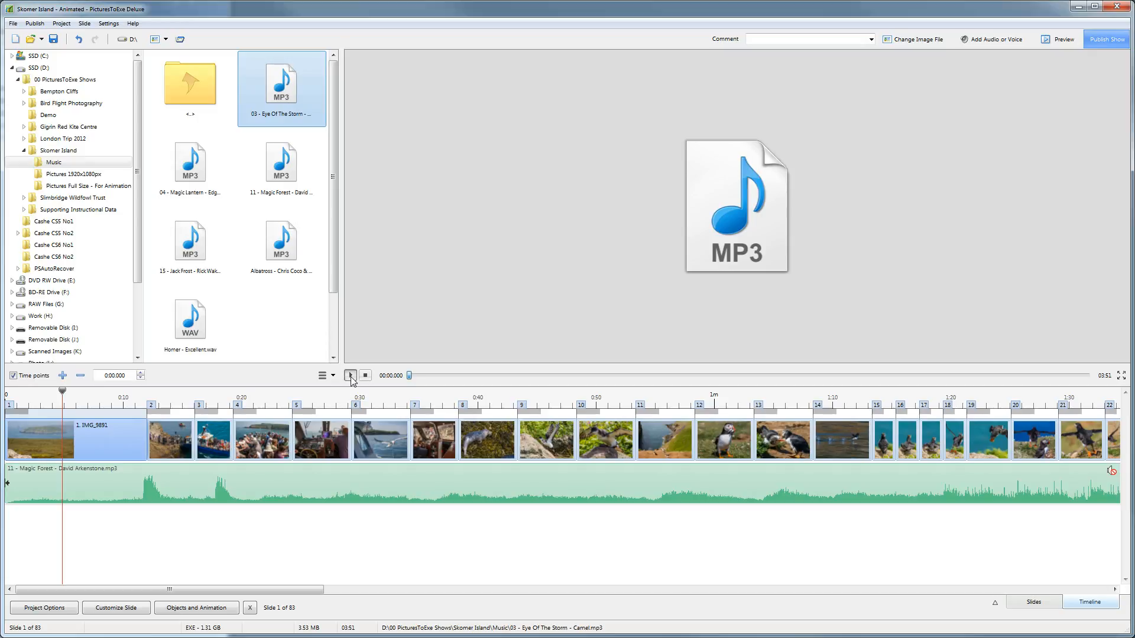
pyautogui.click(350, 376)
pyautogui.moveTo(63, 530); pyautogui.dragTo(64, 530)
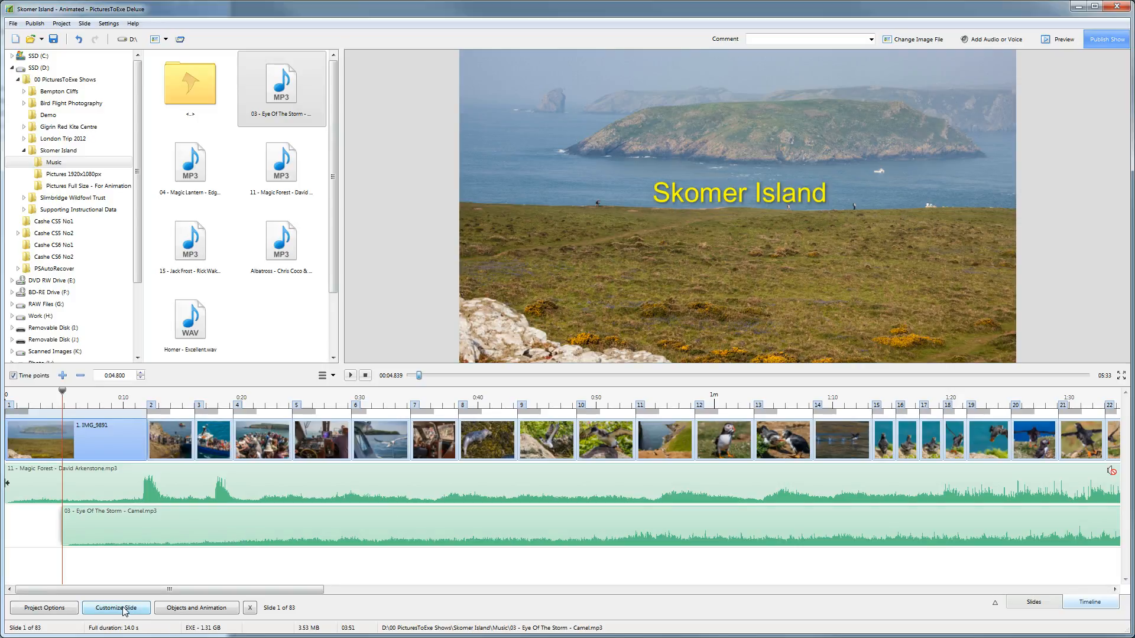
# Set the Eye Of The Storm clip's duration to 0:17.470 in its clip properties and trim its end on the timeline to about 11 s
pyautogui.rightClick(133, 529)
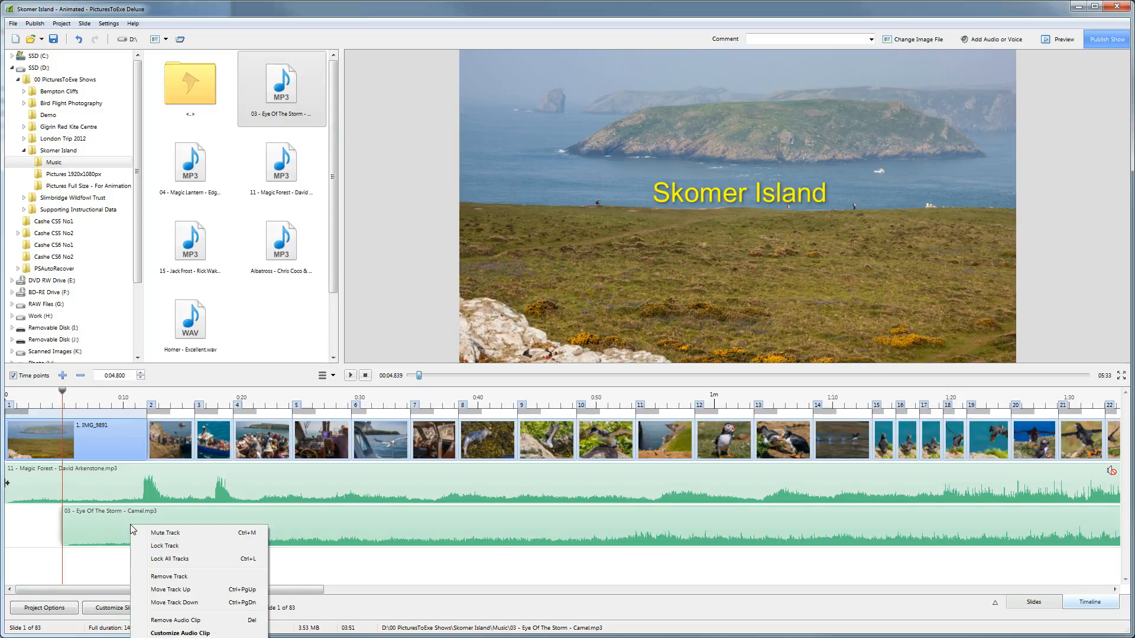
pyautogui.click(181, 633)
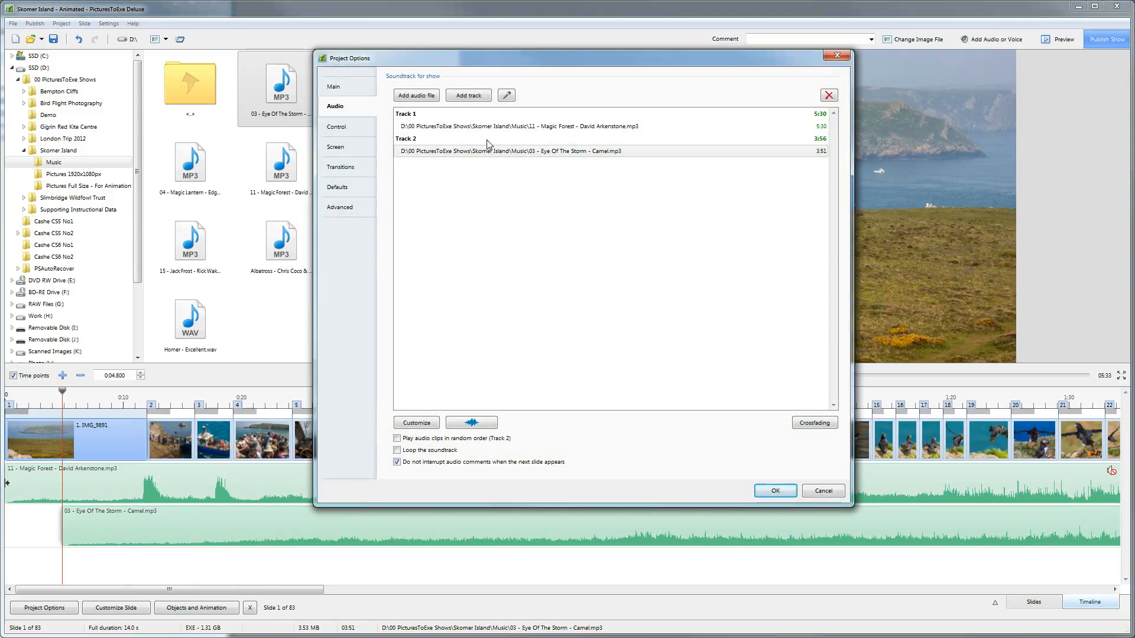
pyautogui.click(455, 151)
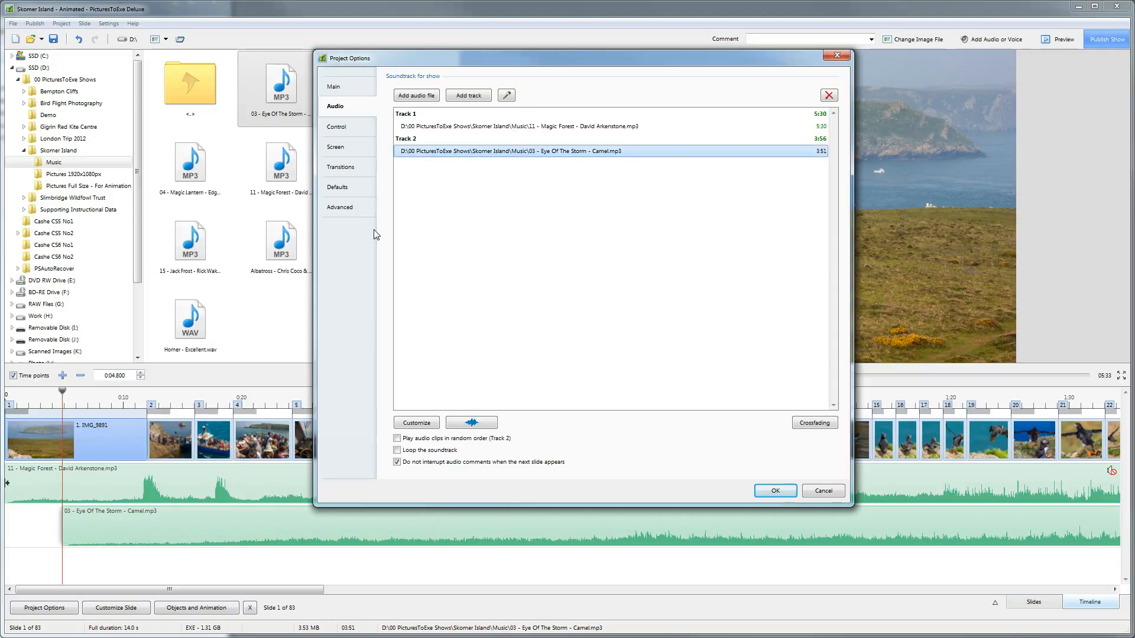
pyautogui.click(417, 422)
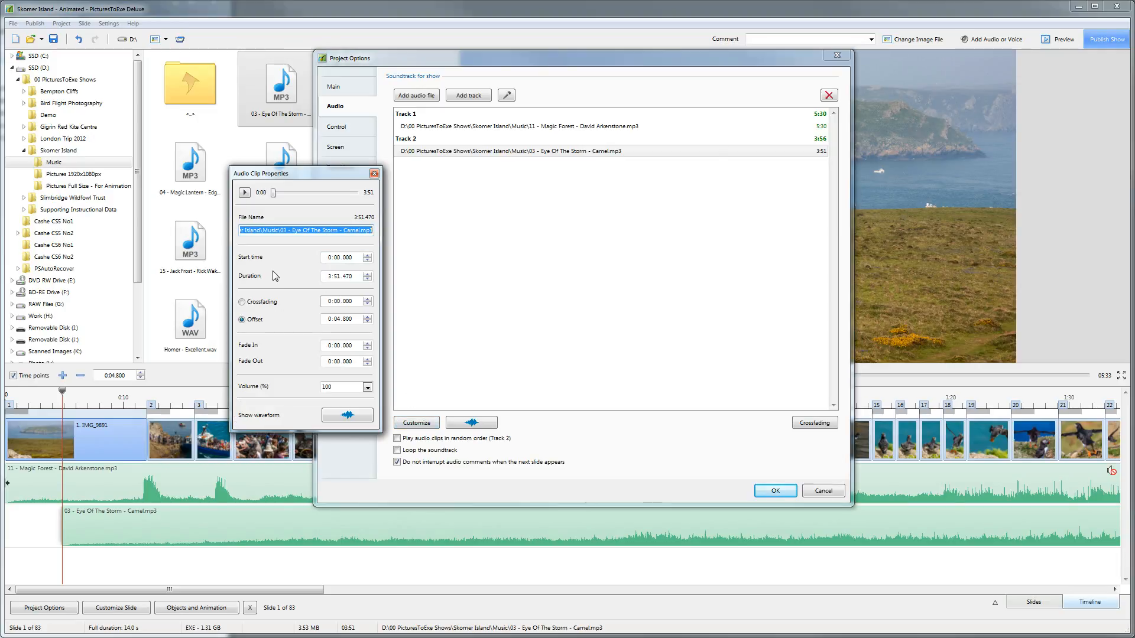
pyautogui.click(334, 276)
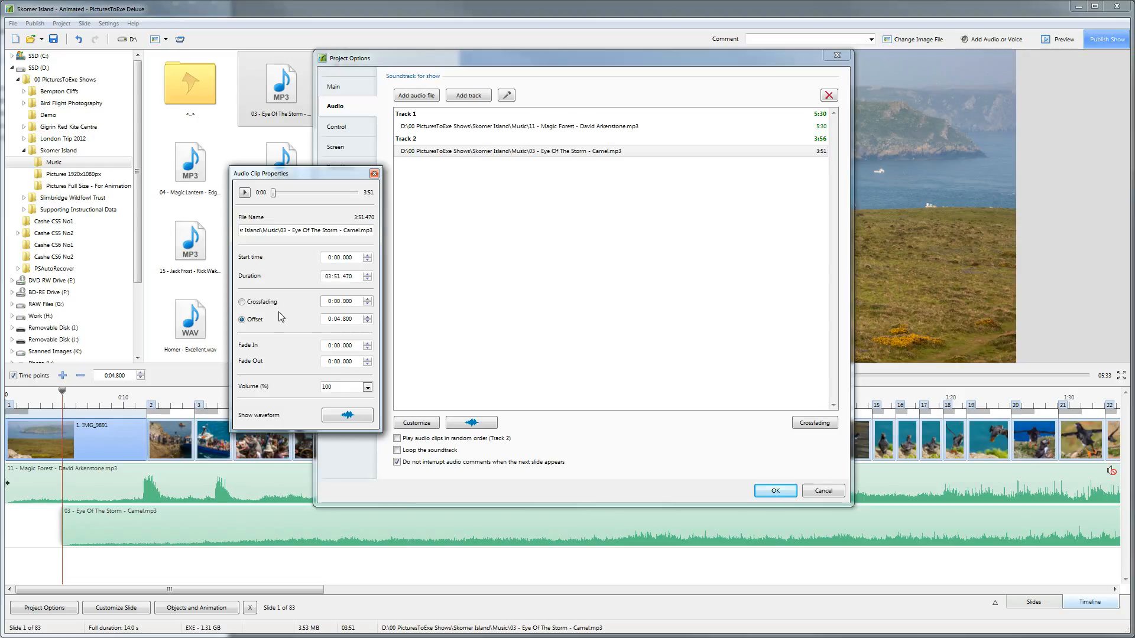
pyautogui.press('Delete')
pyautogui.doubleClick(335, 276)
pyautogui.click(367, 280)
pyautogui.click(368, 280)
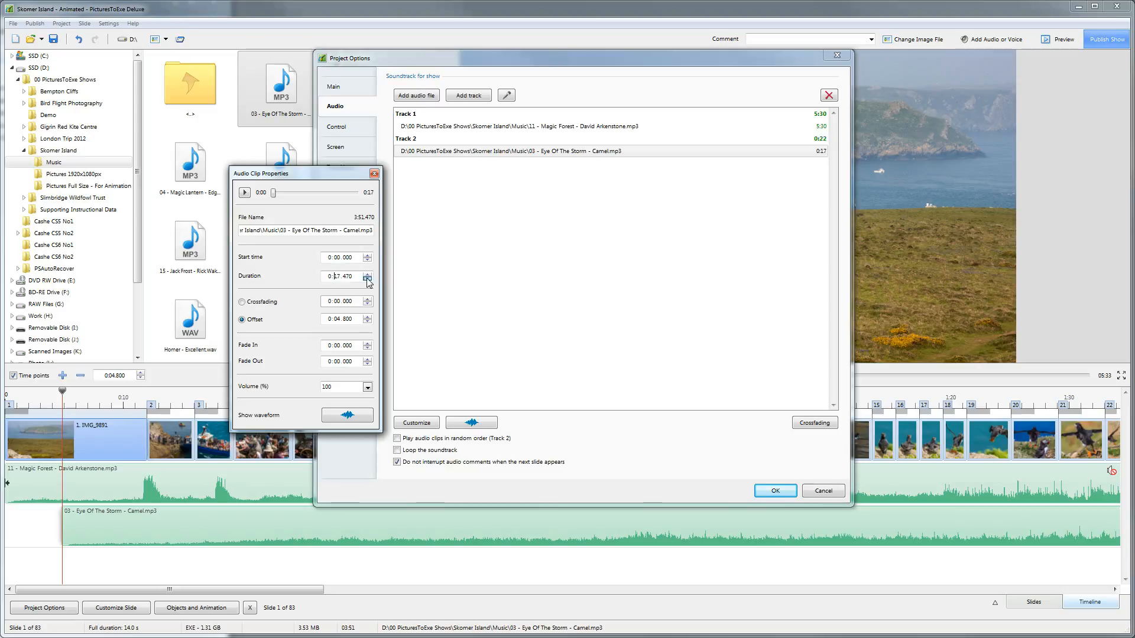
pyautogui.click(374, 174)
pyautogui.click(775, 490)
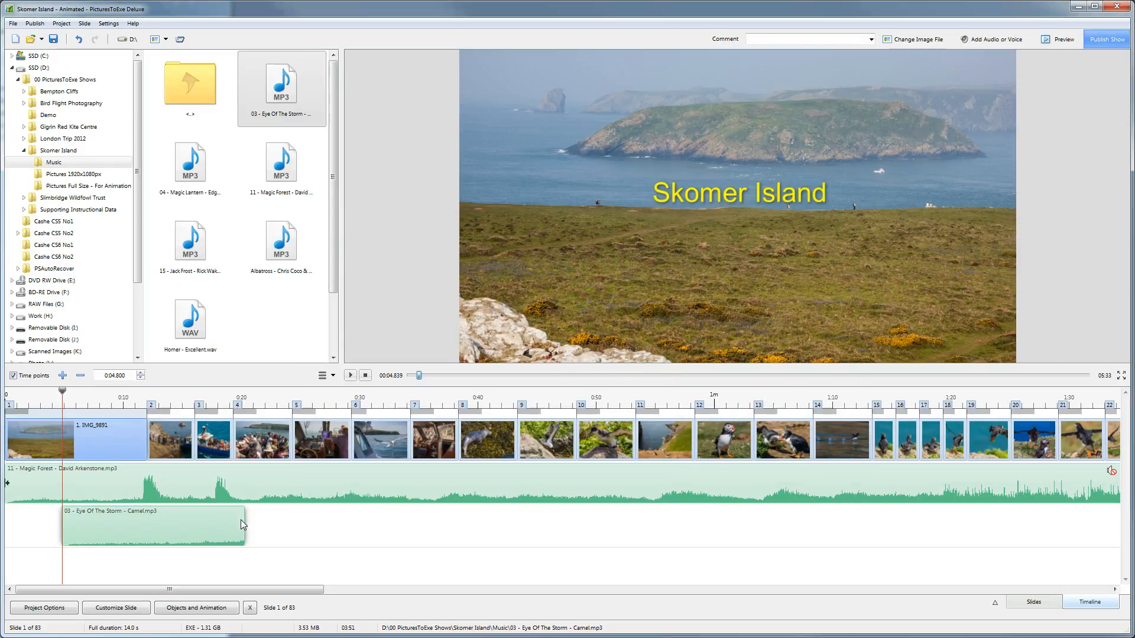
pyautogui.moveTo(245, 522); pyautogui.dragTo(193, 531)
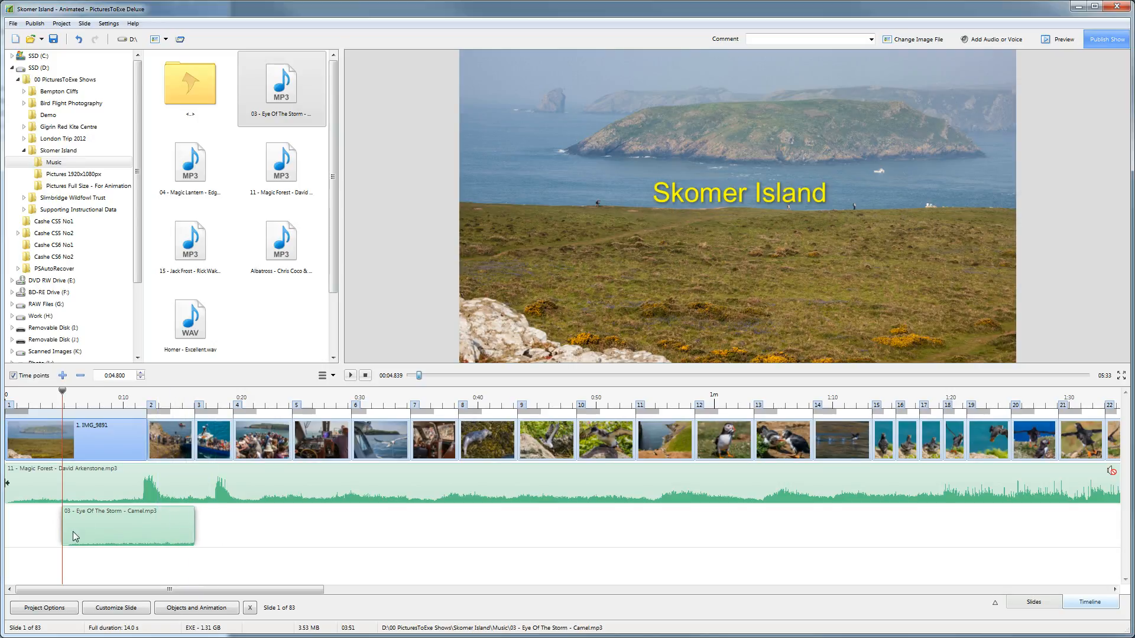
# Trim about 0.5 s off the Eye Of The Storm clip's start in its waveform, add about 1.5 s fades at both ends, and play it back
pyautogui.rightClick(146, 526)
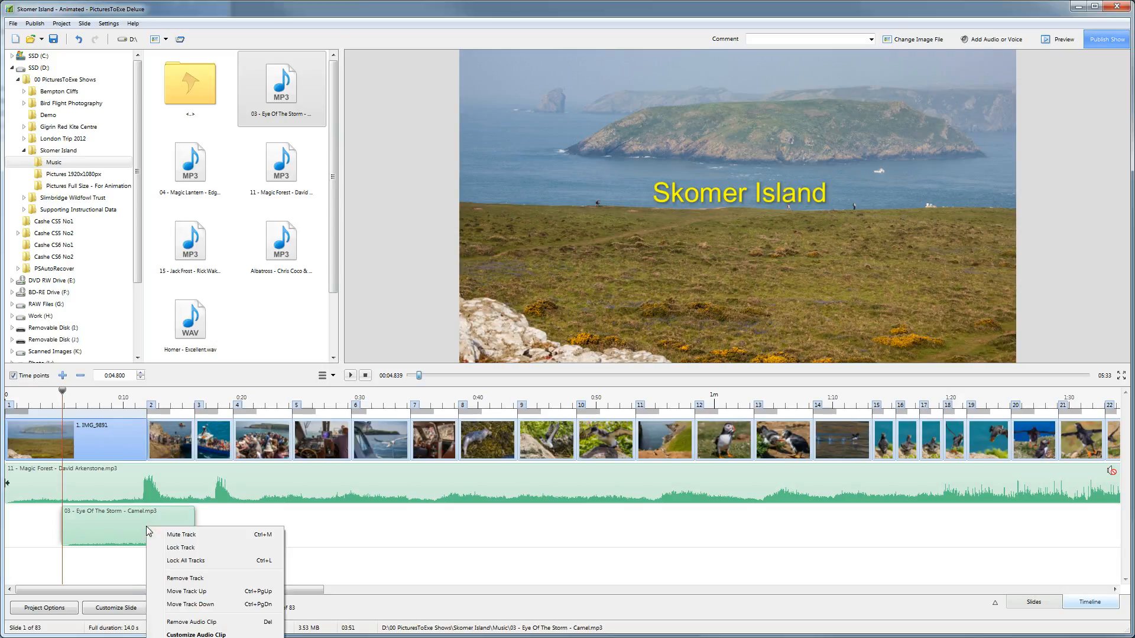
pyautogui.click(196, 635)
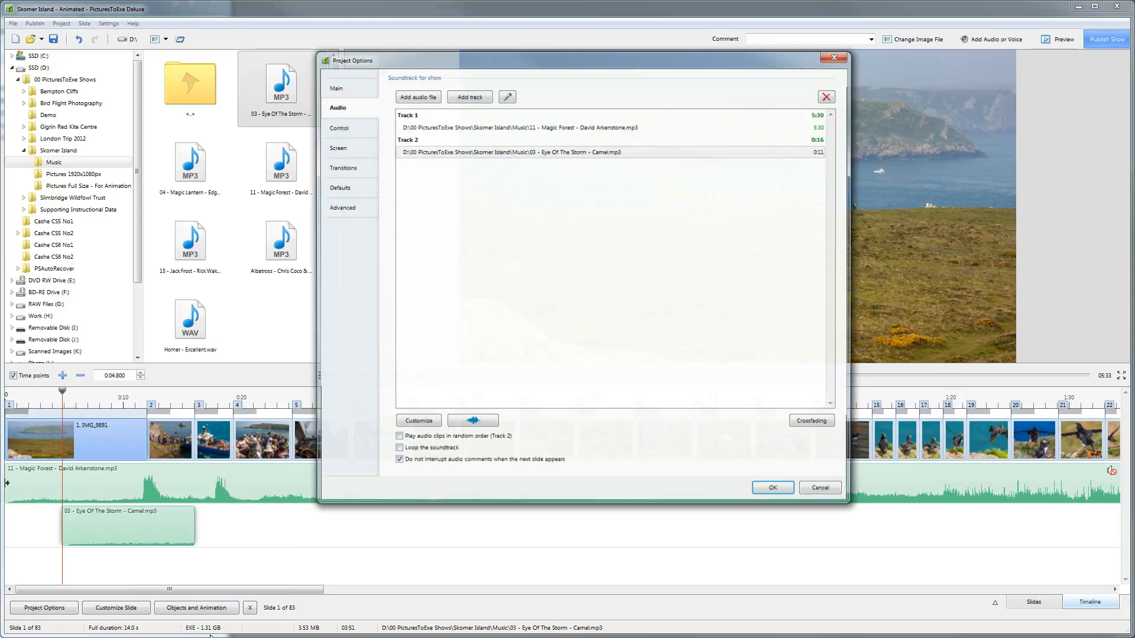
pyautogui.click(470, 423)
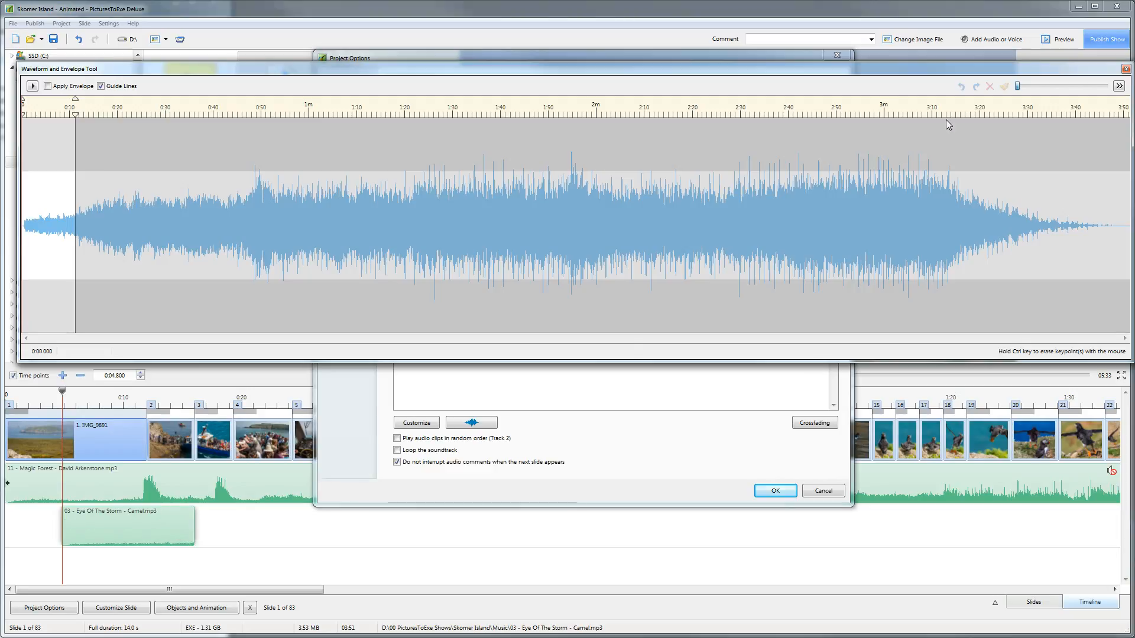
pyautogui.moveTo(1017, 86); pyautogui.dragTo(1049, 88)
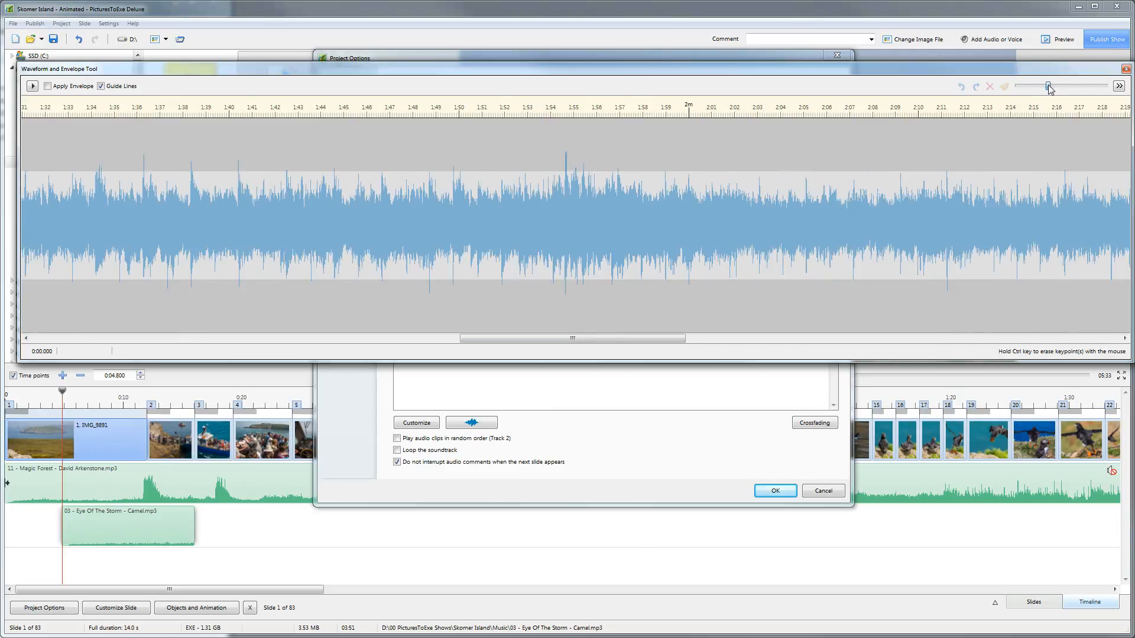
pyautogui.moveTo(665, 339); pyautogui.dragTo(198, 348)
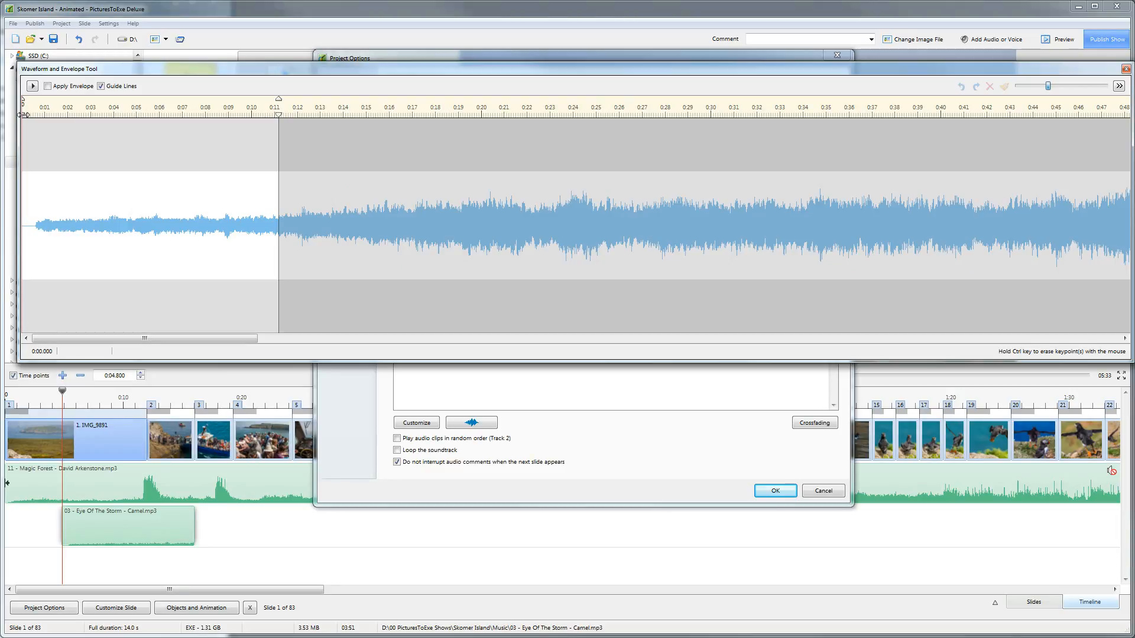
pyautogui.moveTo(22, 114); pyautogui.dragTo(69, 101)
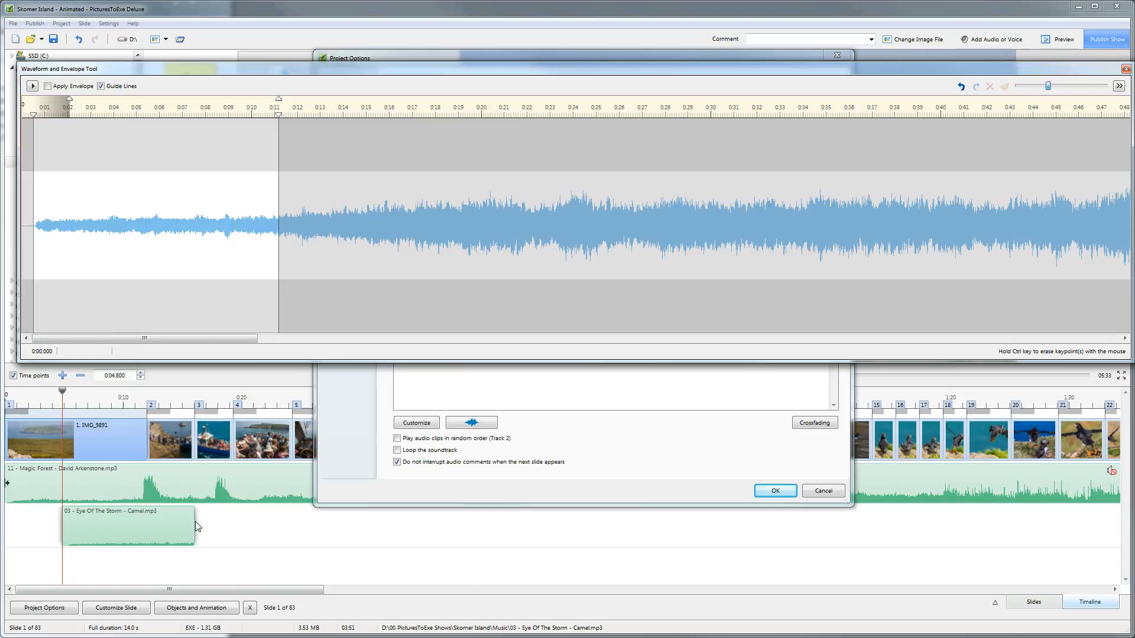
pyautogui.moveTo(279, 99); pyautogui.dragTo(246, 101)
pyautogui.click(1126, 69)
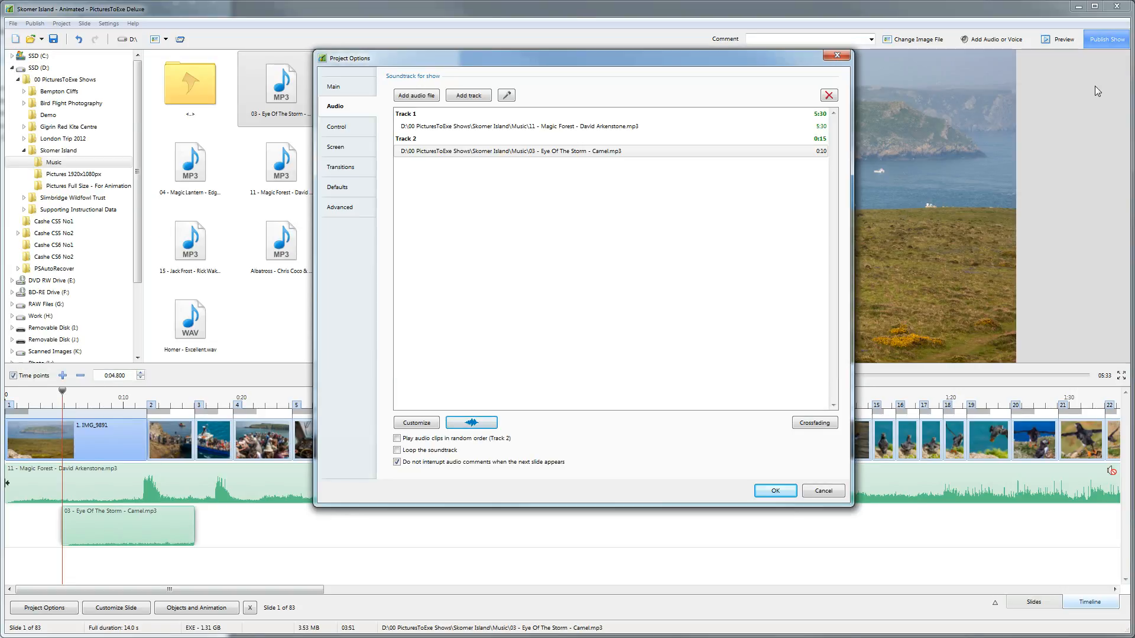
pyautogui.click(775, 491)
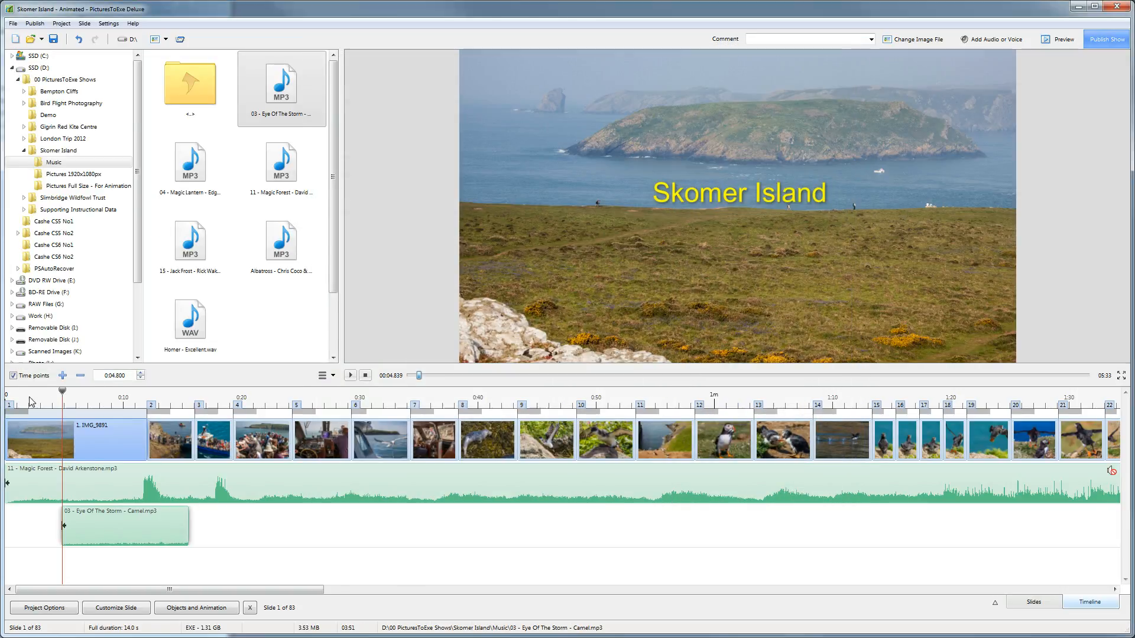
pyautogui.moveTo(65, 397); pyautogui.dragTo(49, 397)
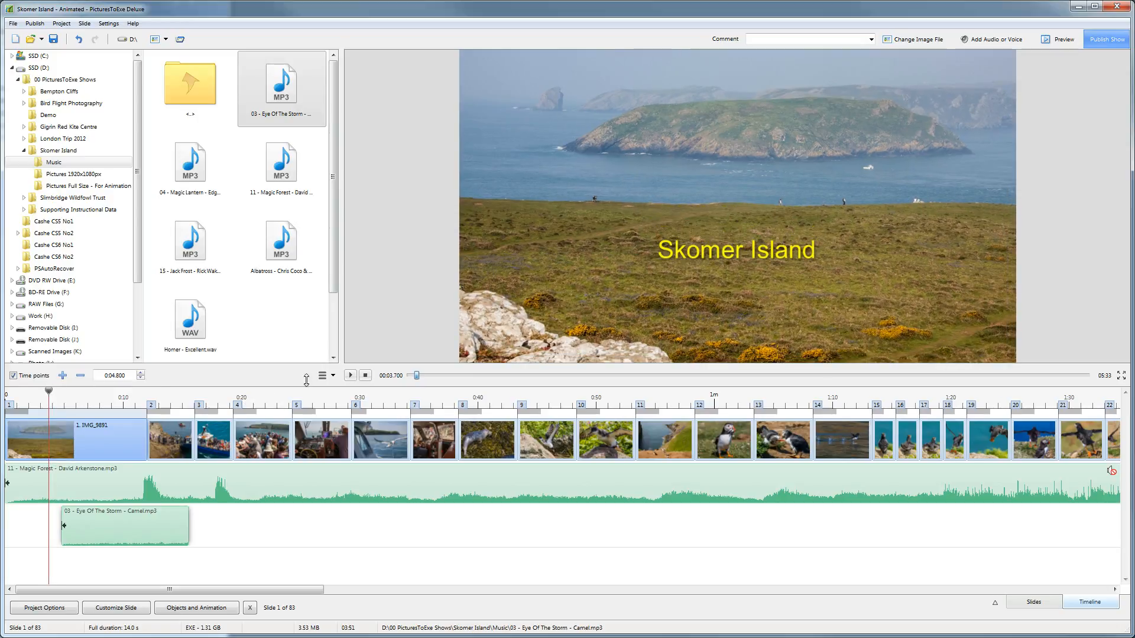
pyautogui.click(351, 377)
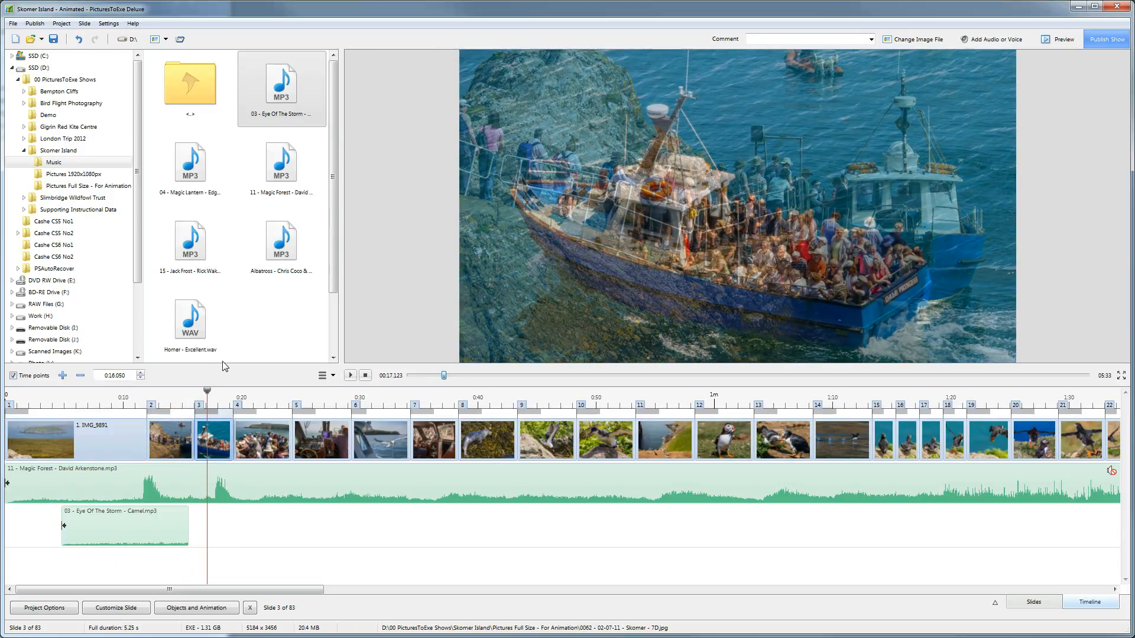
# Audition 04 - Magic Lantern, place it on a third track from 0:14.350 overlapping the second track's clip, and shorten it to about 9.7 s
pyautogui.click(194, 176)
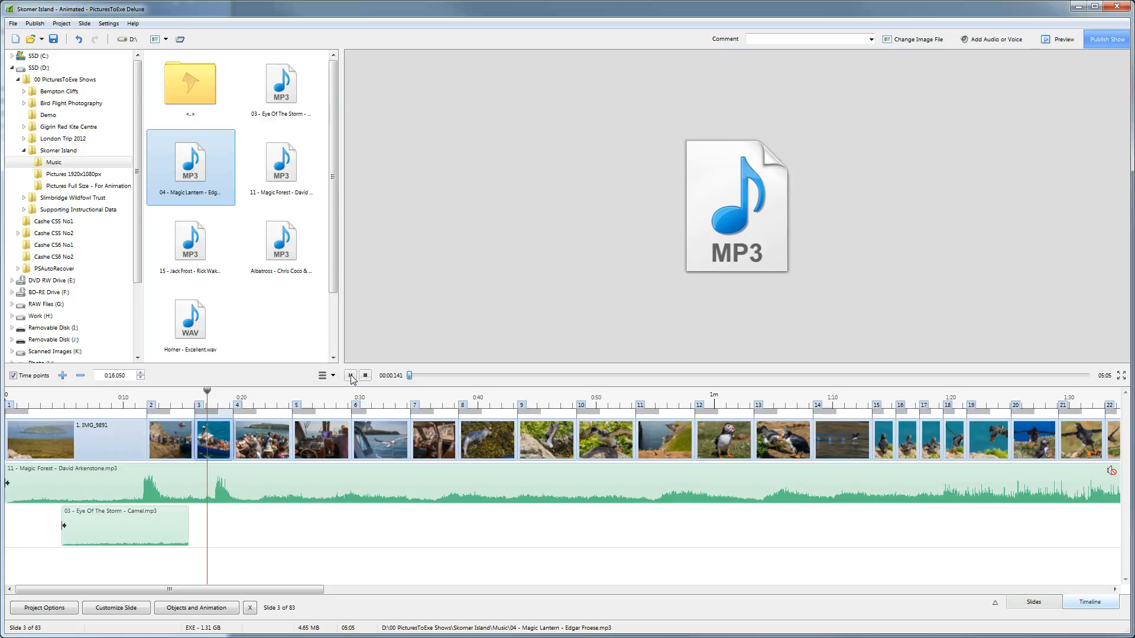
pyautogui.click(351, 379)
pyautogui.moveTo(182, 162)
pyautogui.mouseDown()
pyautogui.moveTo(200, 185)
pyautogui.moveTo(234, 336)
pyautogui.moveTo(174, 557)
pyautogui.mouseUp()
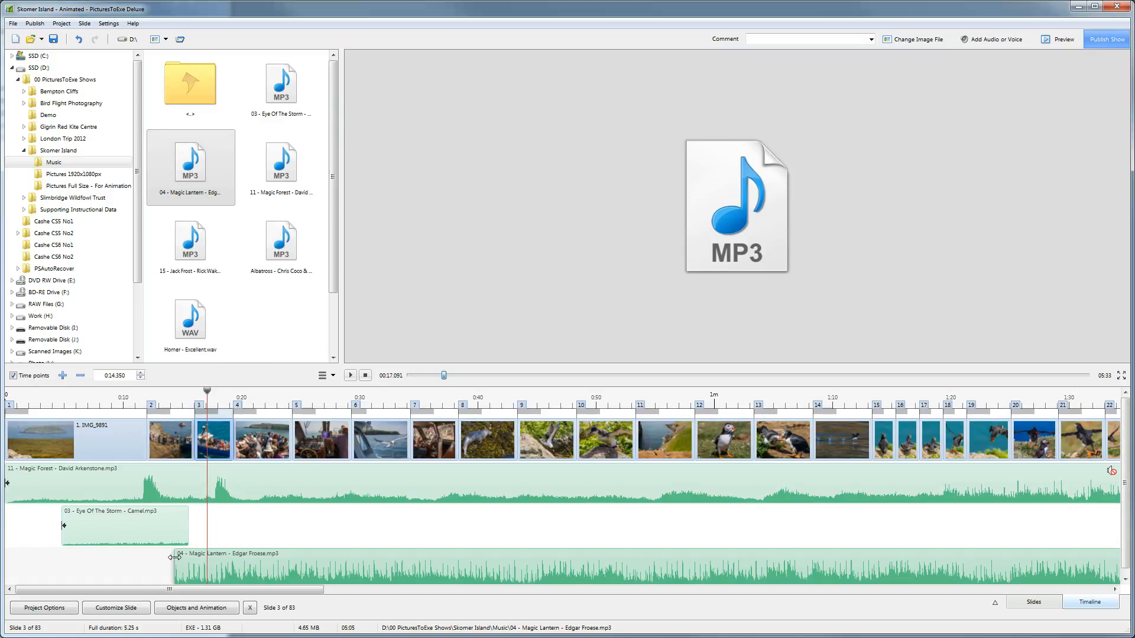
pyautogui.moveTo(189, 588); pyautogui.dragTo(290, 563)
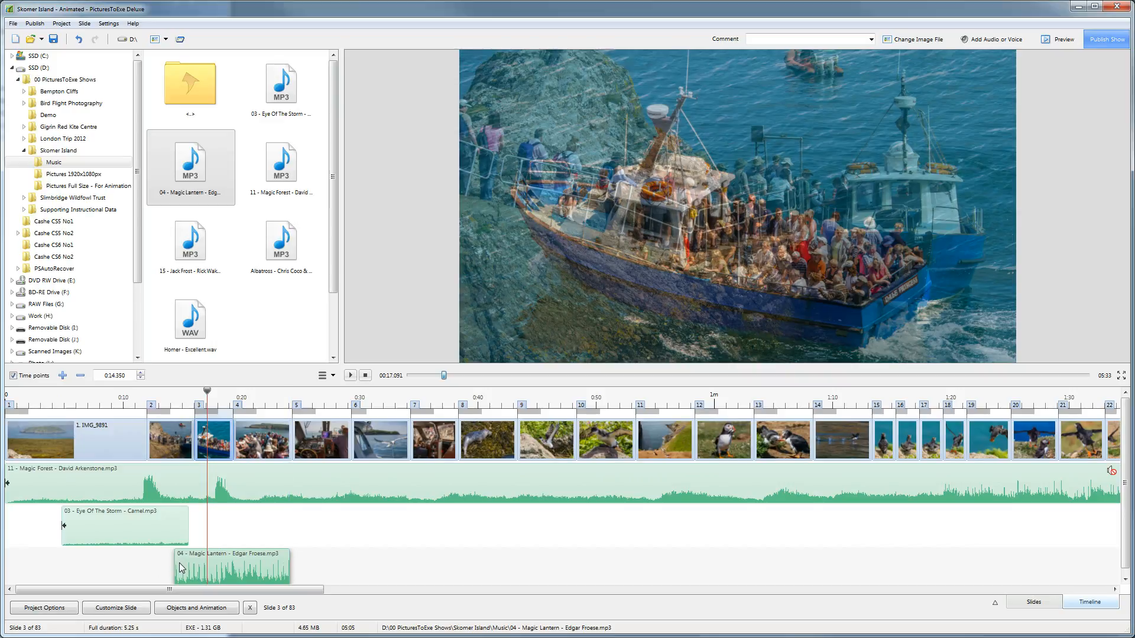
# Trim the Magic Lantern clip's start slightly in its waveform, and add a short fade-in and a fade-out starting at about 9 s
pyautogui.rightClick(248, 569)
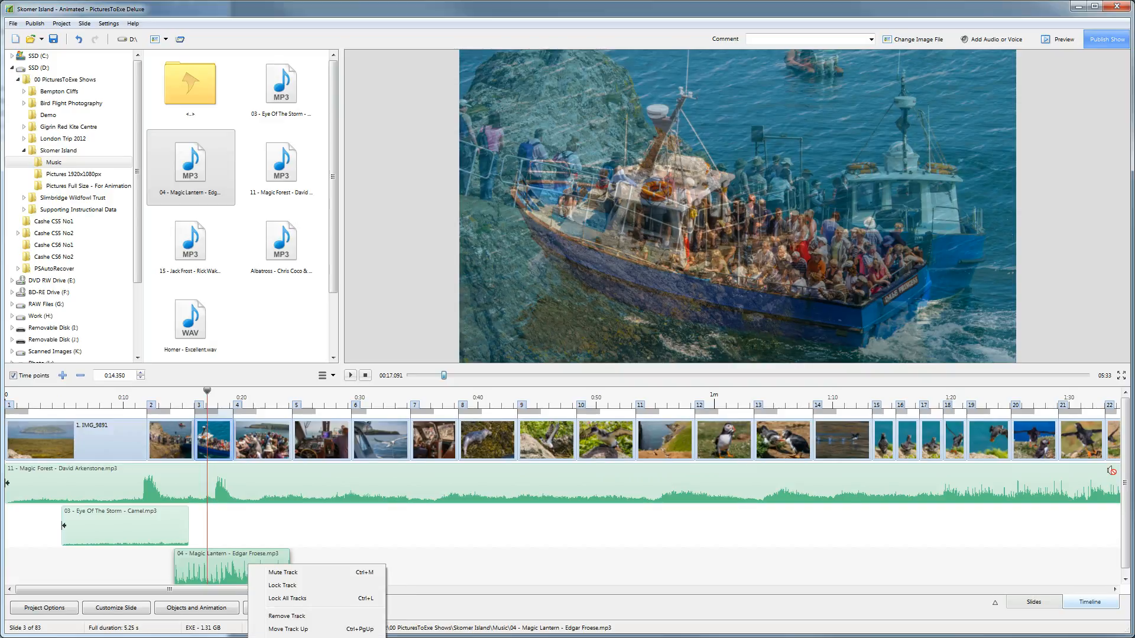
pyautogui.click(284, 637)
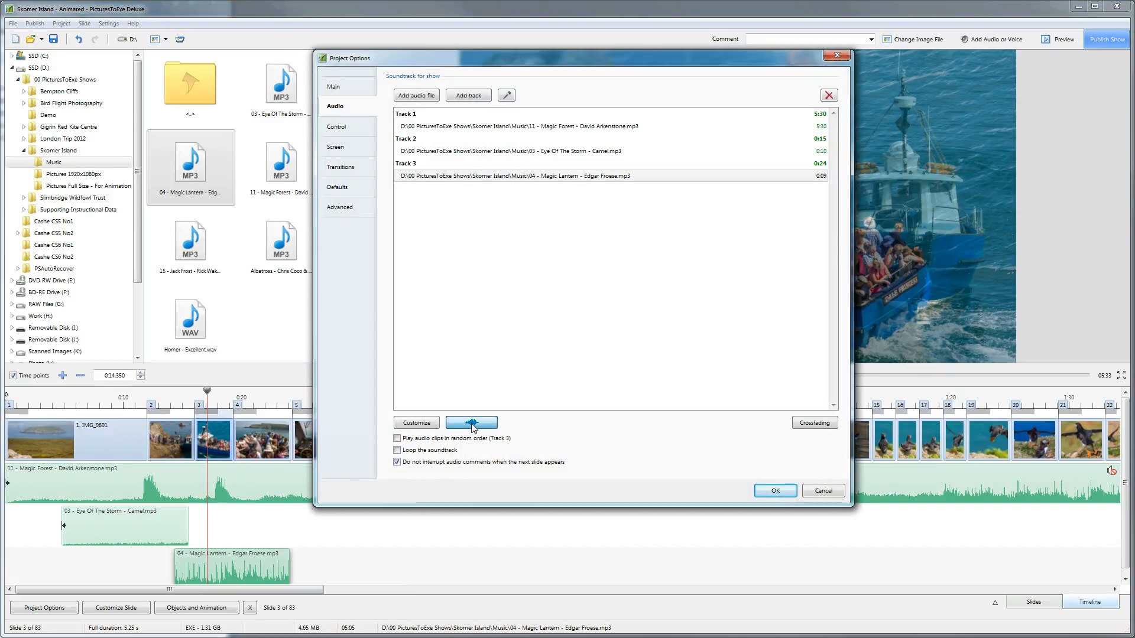
pyautogui.click(473, 423)
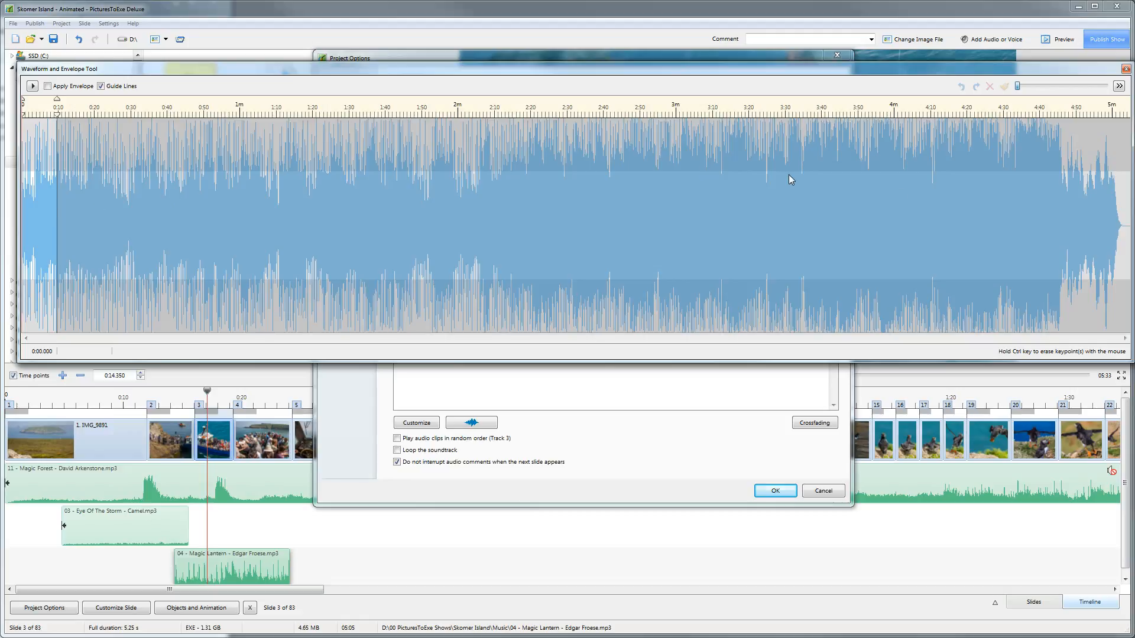
pyautogui.moveTo(1017, 86); pyautogui.dragTo(1056, 88)
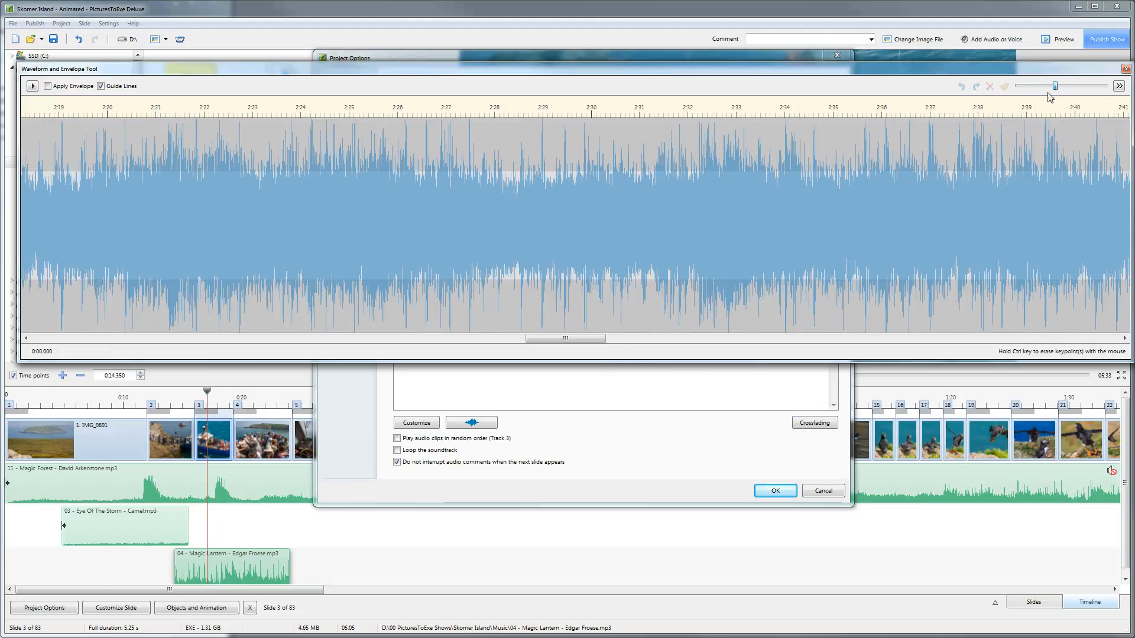
pyautogui.moveTo(599, 339)
pyautogui.mouseDown()
pyautogui.moveTo(357, 324)
pyautogui.moveTo(68, 358)
pyautogui.mouseUp()
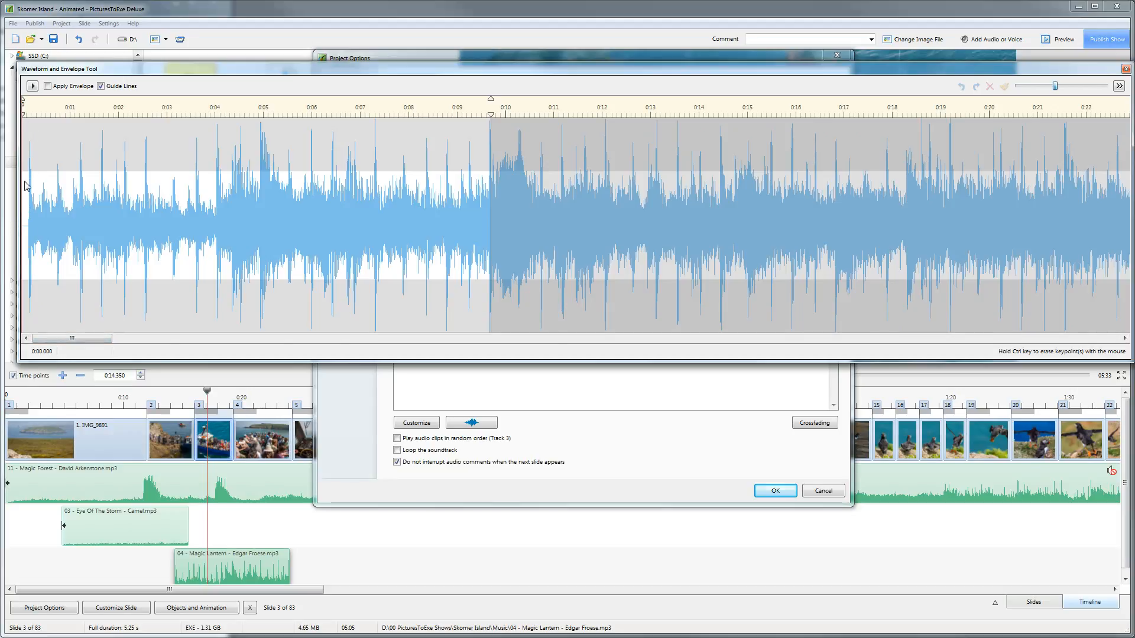
pyautogui.moveTo(22, 114); pyautogui.dragTo(66, 100)
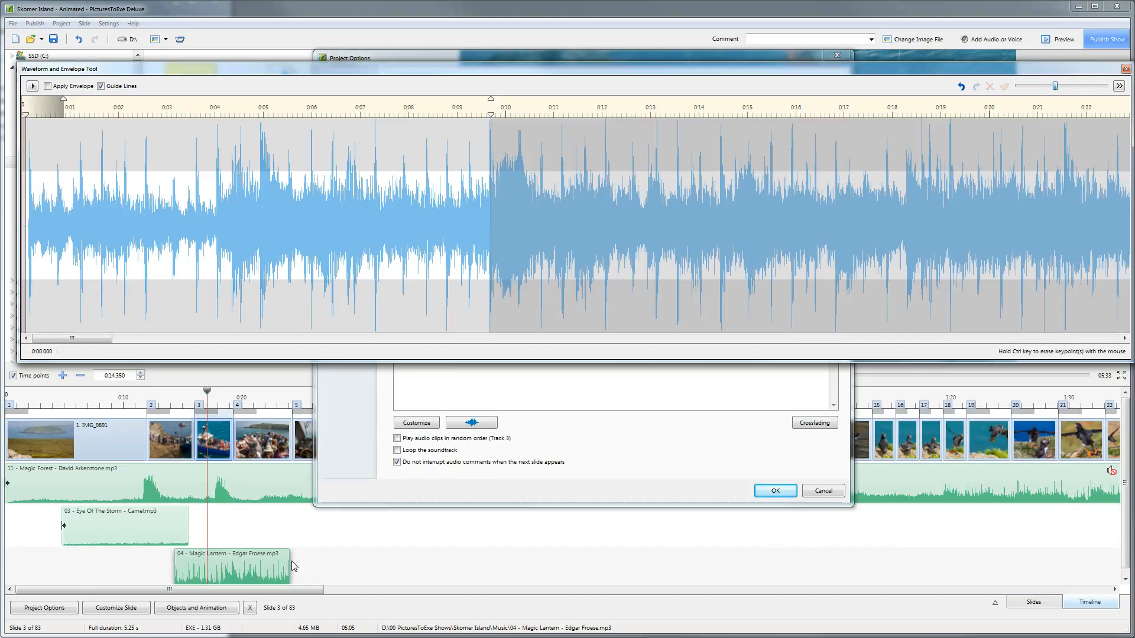
pyautogui.moveTo(489, 99); pyautogui.dragTo(460, 99)
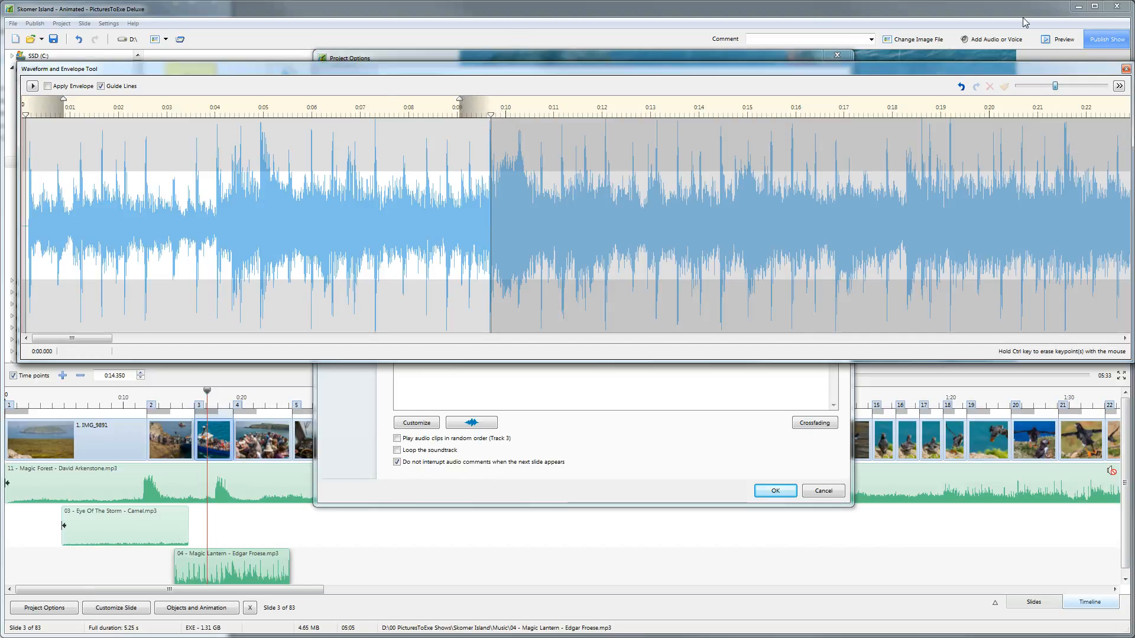
pyautogui.click(1126, 68)
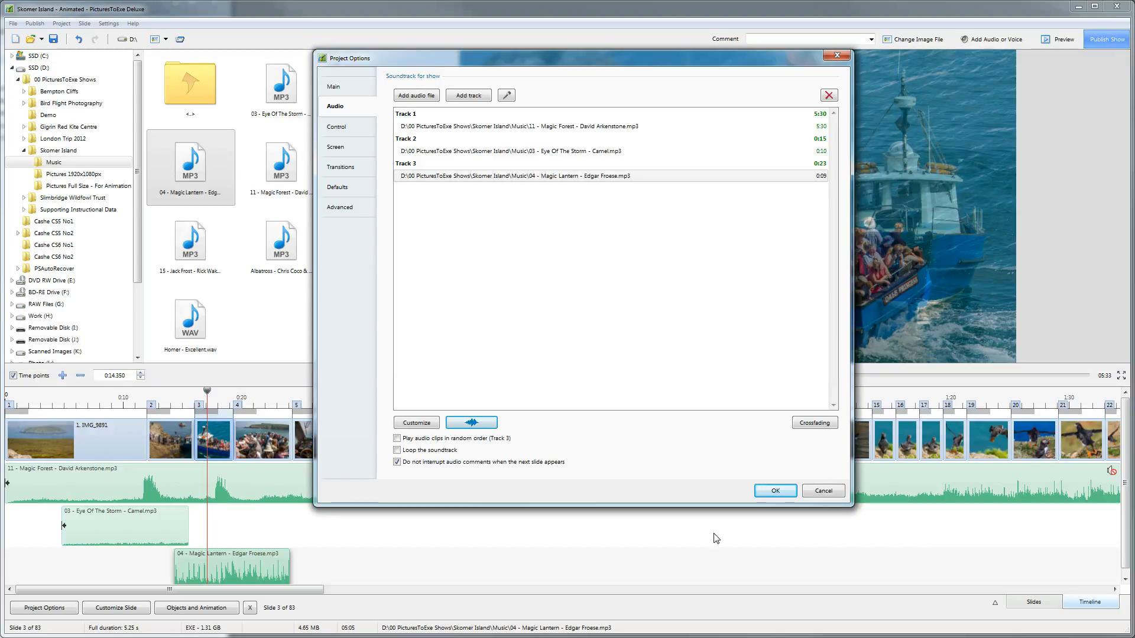
pyautogui.click(775, 491)
# Play the show from about 0:10 to hear the Eye Of The Storm and Magic Lantern clips overlapping
pyautogui.moveTo(208, 394); pyautogui.dragTo(133, 396)
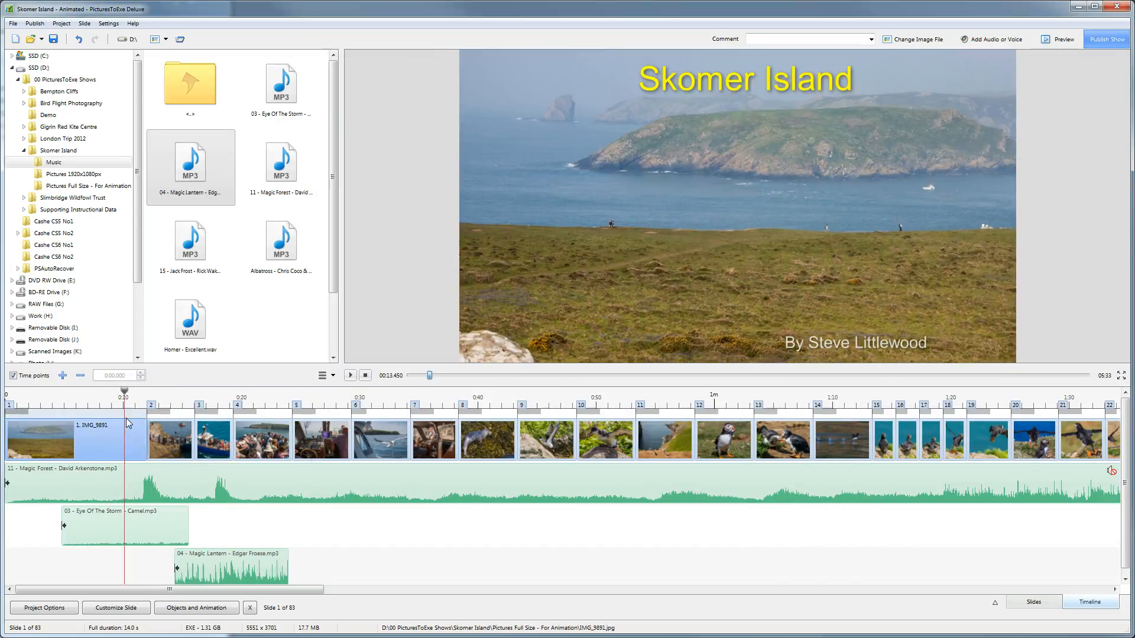
pyautogui.click(351, 376)
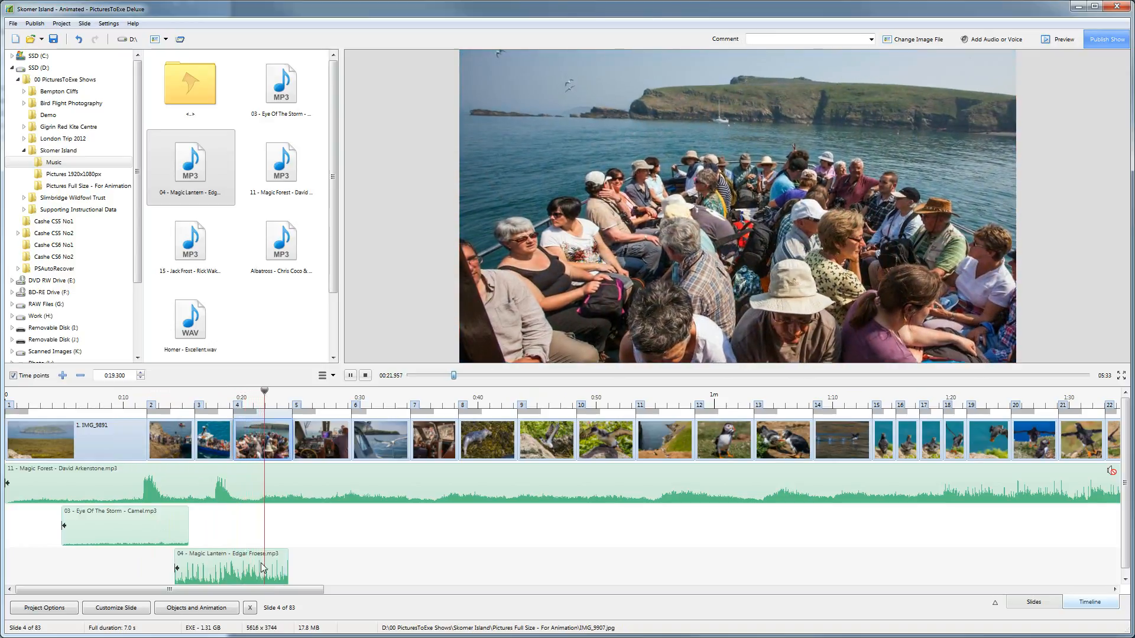
pyautogui.click(351, 378)
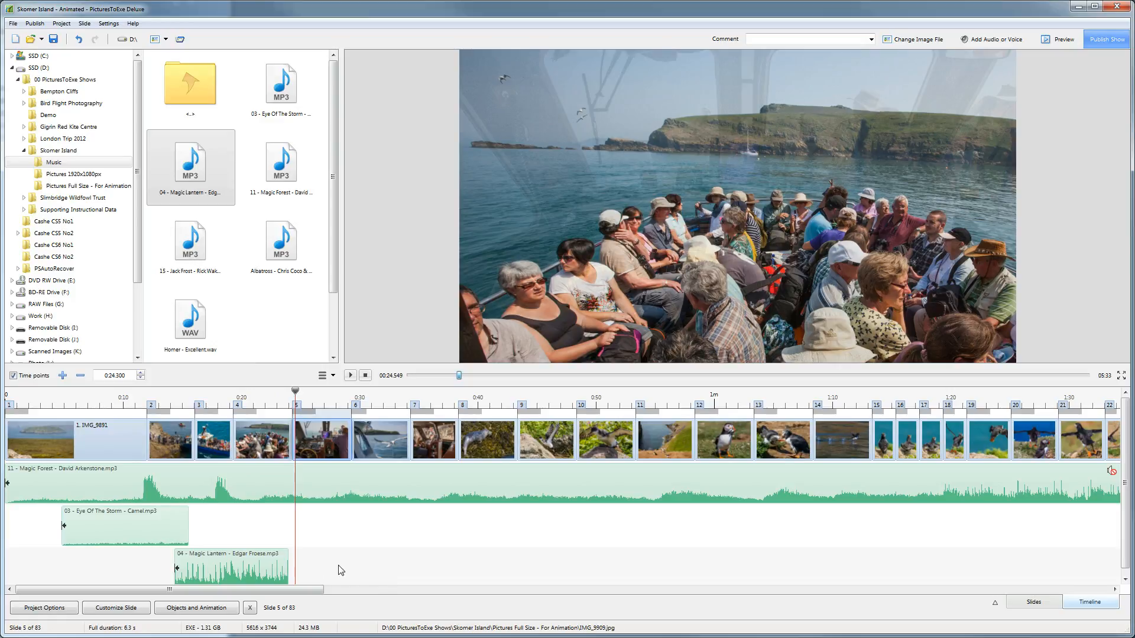
# Audition 15 - Jack Frost and place it on the third track directly after the Magic Lantern clip
pyautogui.click(192, 247)
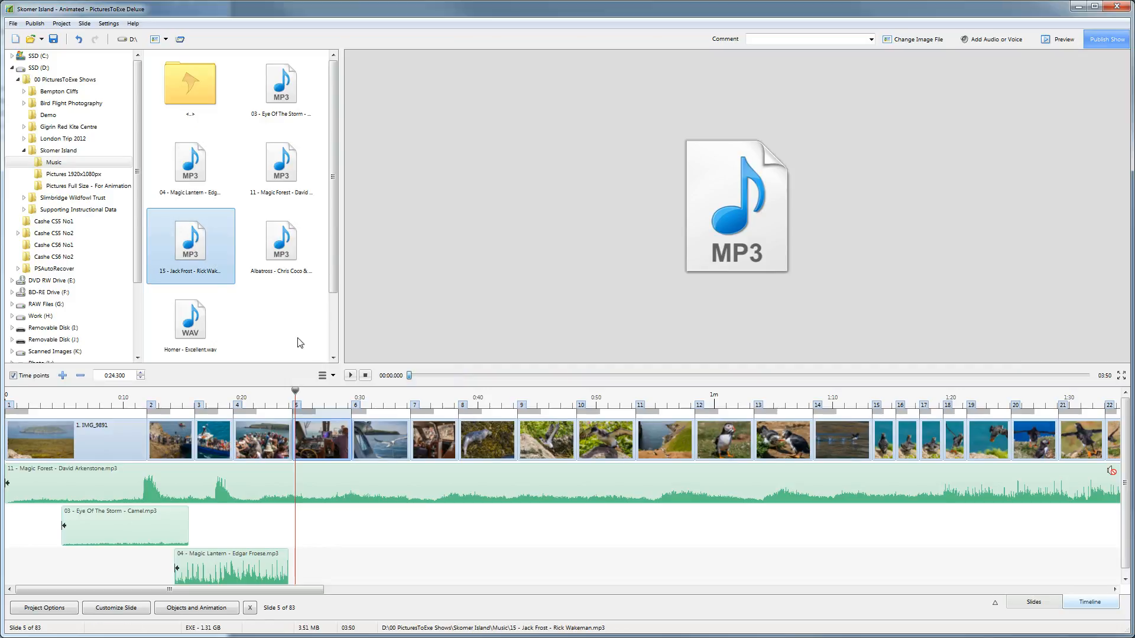
pyautogui.click(351, 376)
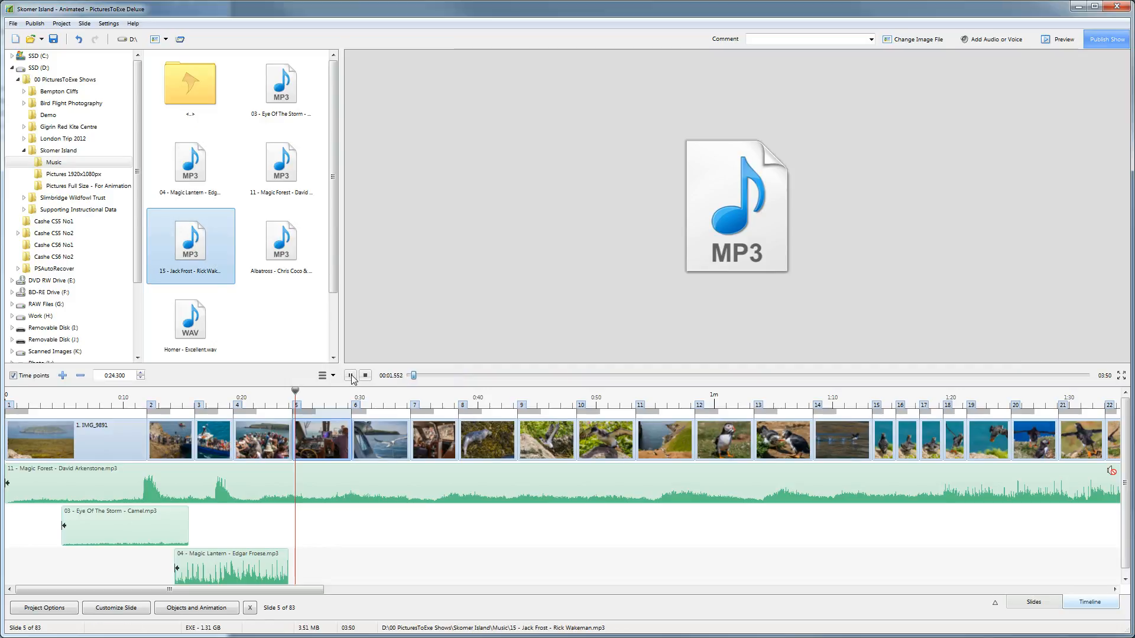
pyautogui.click(351, 376)
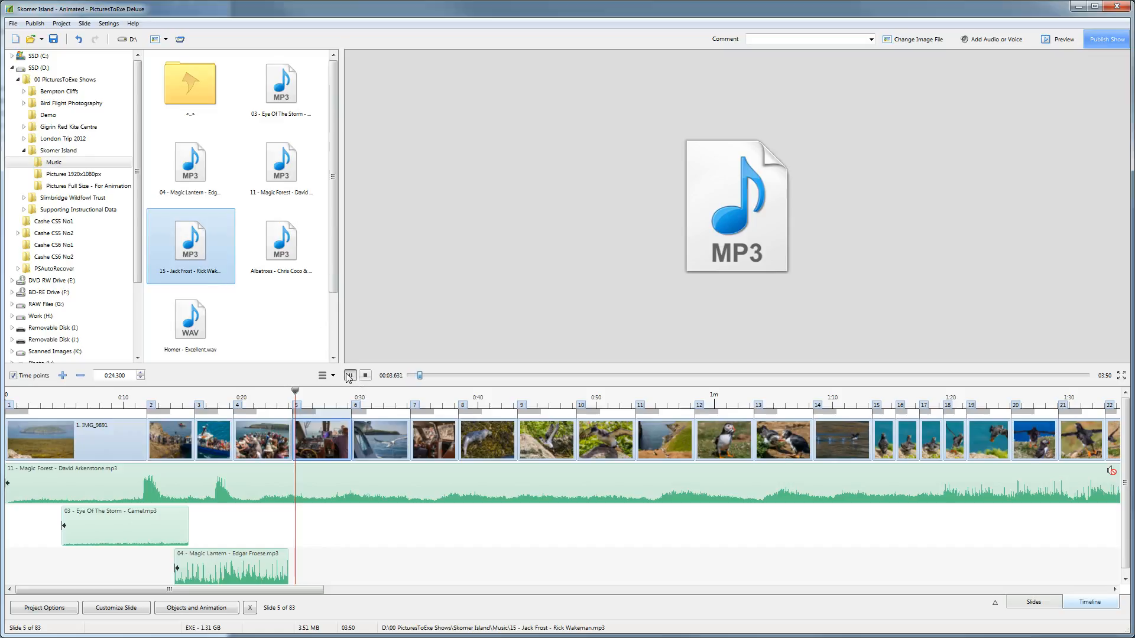
pyautogui.moveTo(198, 266)
pyautogui.mouseDown()
pyautogui.moveTo(331, 549)
pyautogui.moveTo(291, 569)
pyautogui.mouseUp()
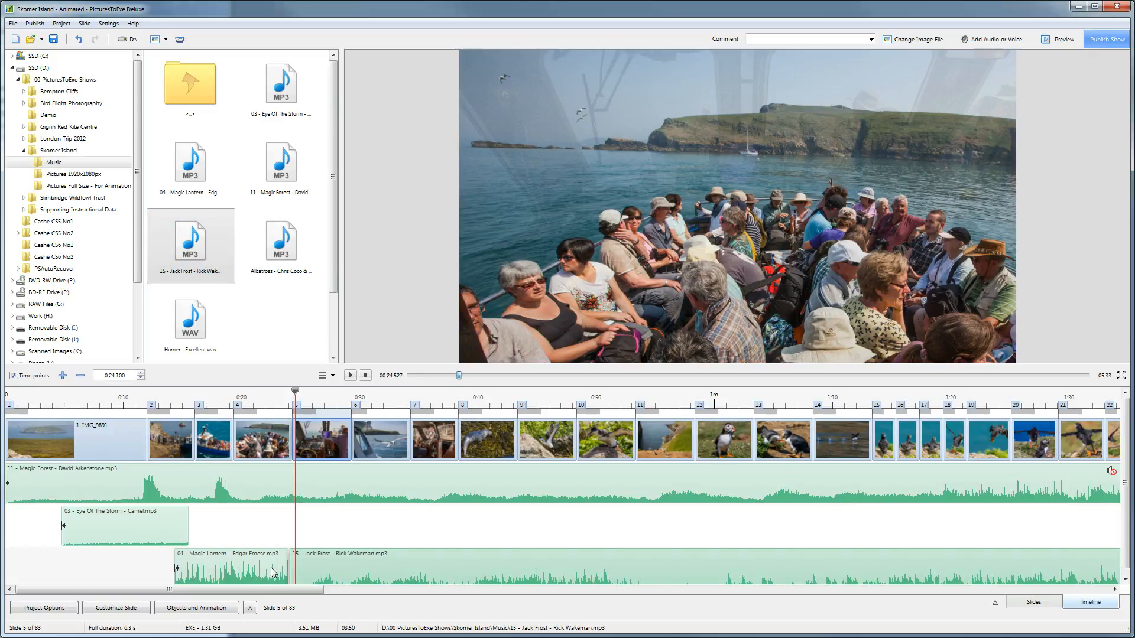
# Apply a crossfade of about 6 s between the Magic Lantern and Jack Frost clips in the project's audio options
pyautogui.rightClick(322, 568)
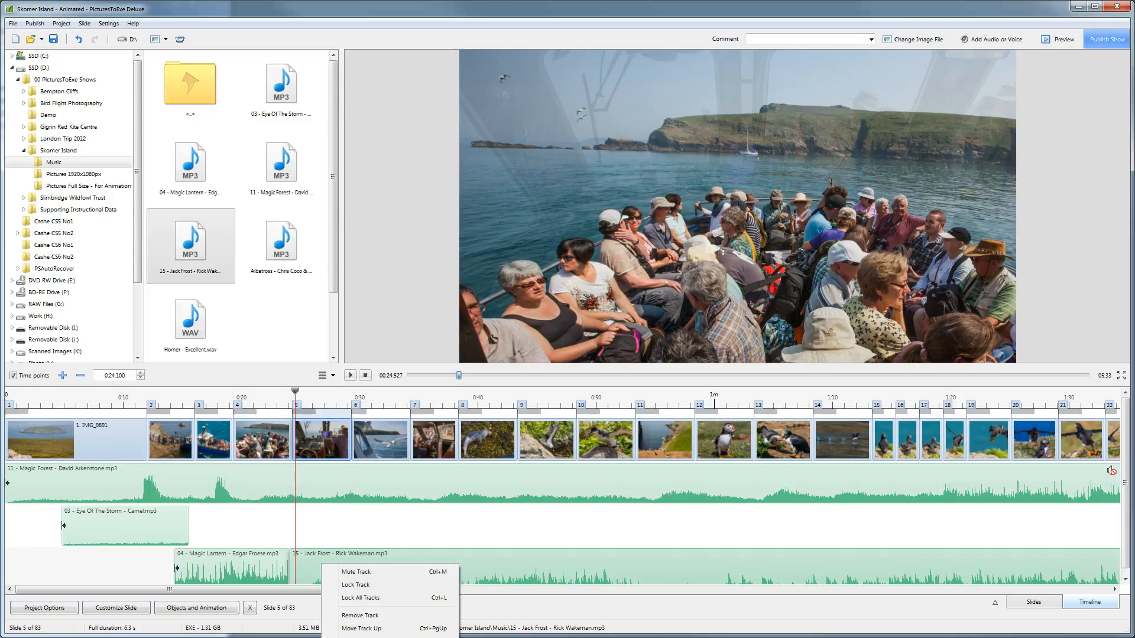
pyautogui.hotkey('ctrl', 'p')
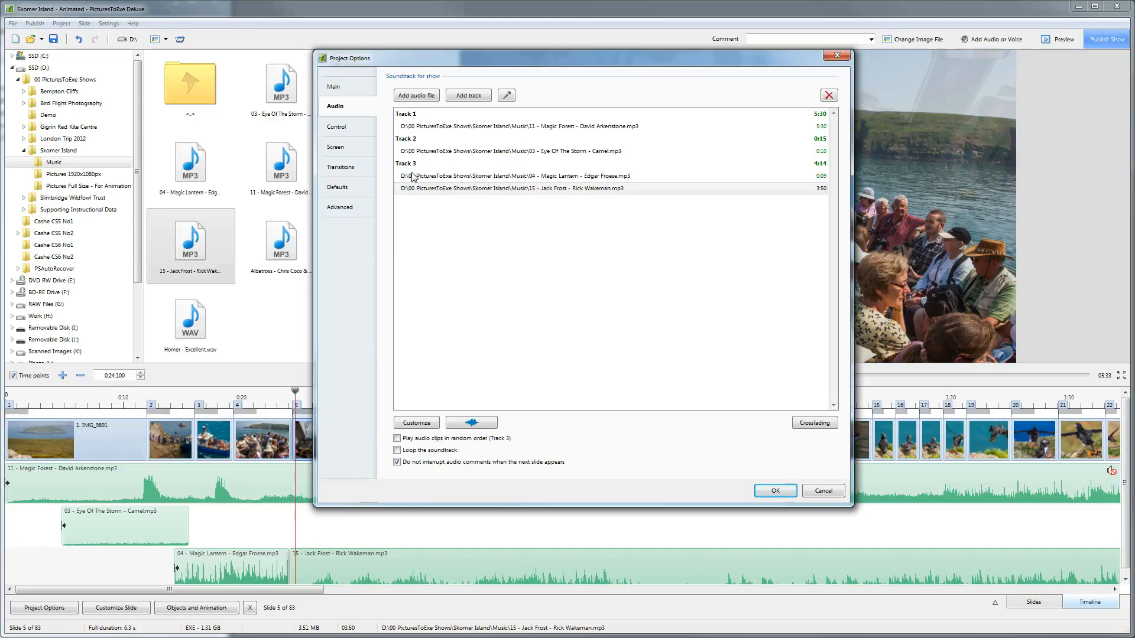
pyautogui.click(823, 423)
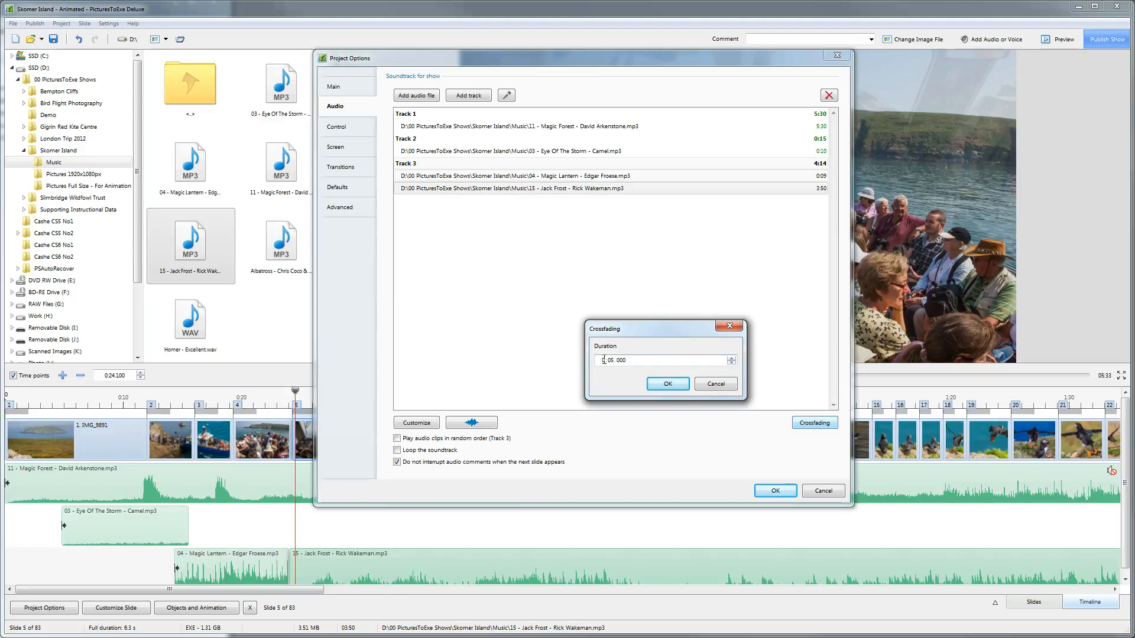
pyautogui.click(731, 357)
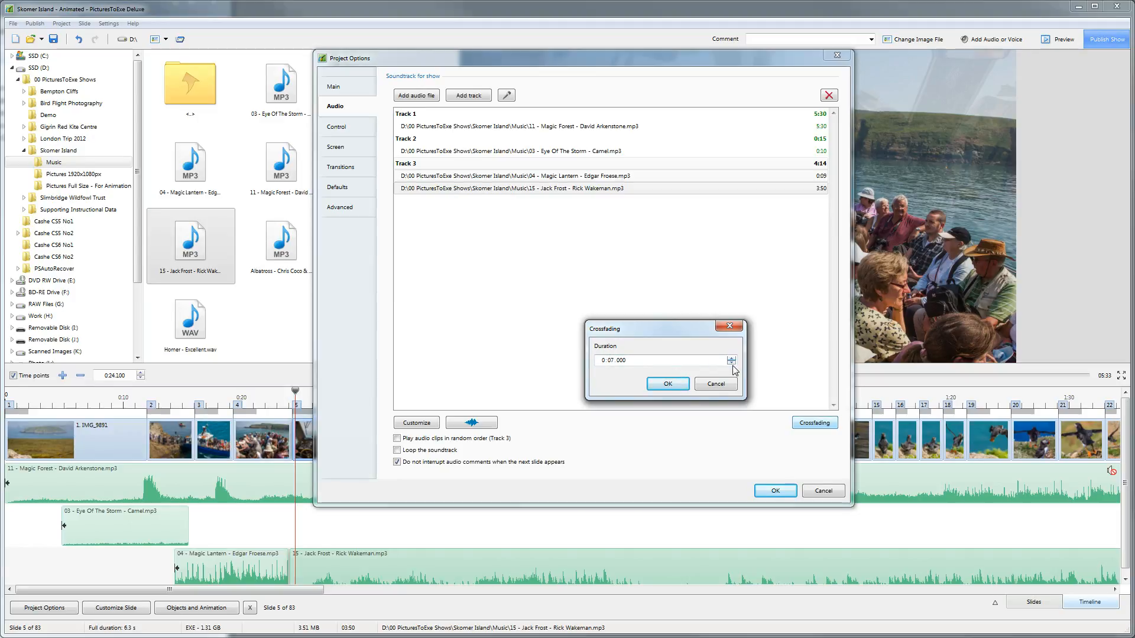
pyautogui.click(660, 385)
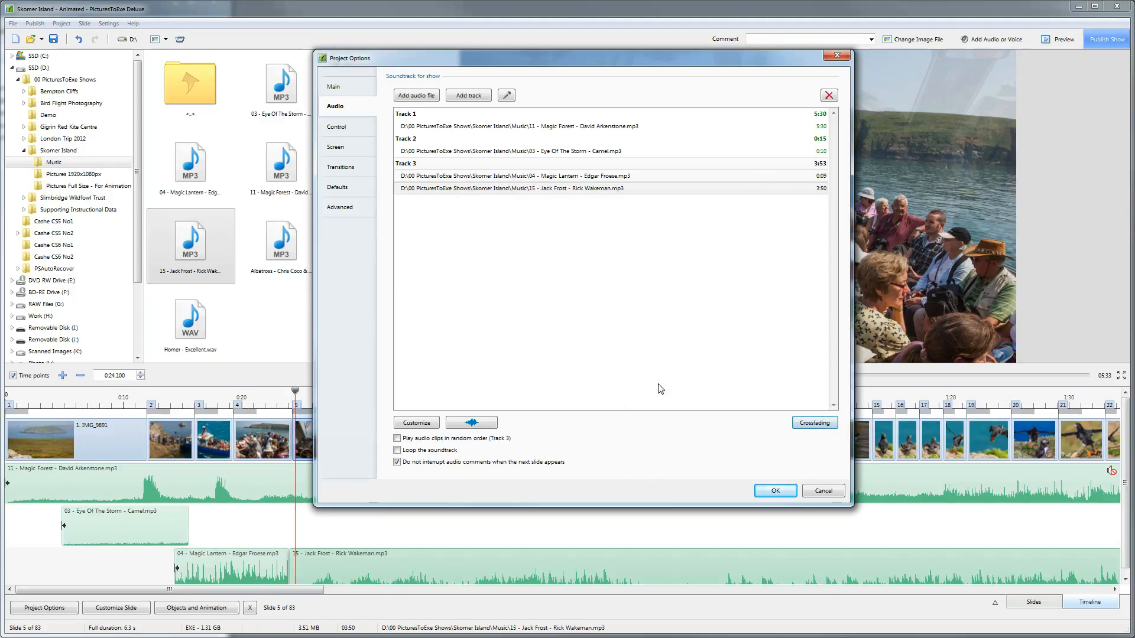
pyautogui.click(775, 491)
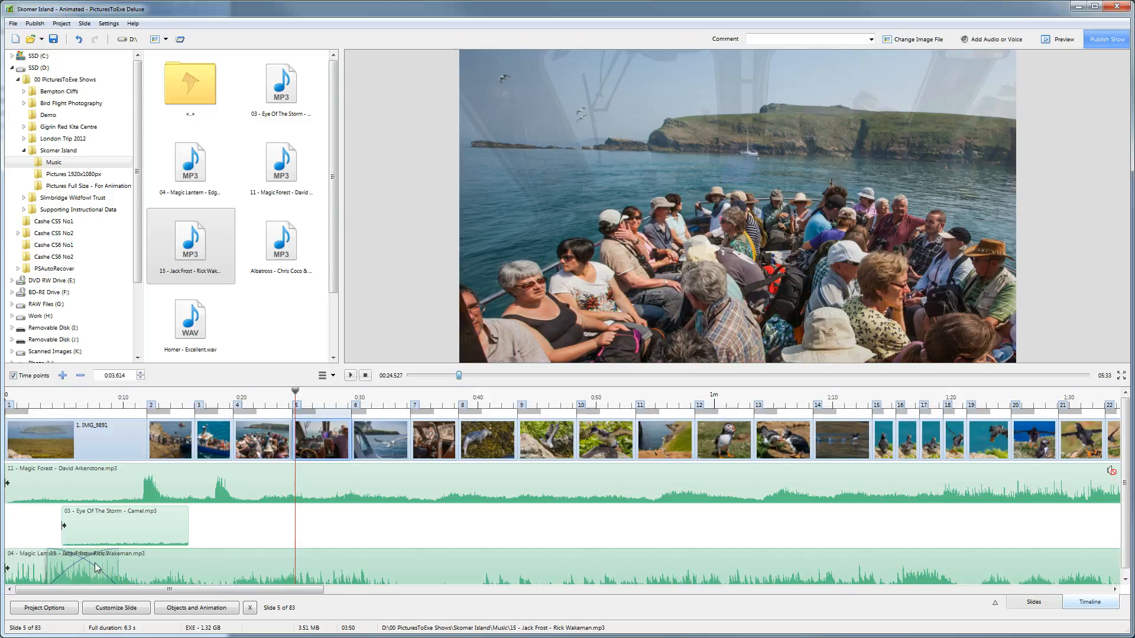
# Move Magic Lantern to 0:14.050 and Jack Frost to 0:22.150 on the third track, and play back their crossfade
pyautogui.click(18, 571)
pyautogui.moveTo(20, 572); pyautogui.dragTo(179, 581)
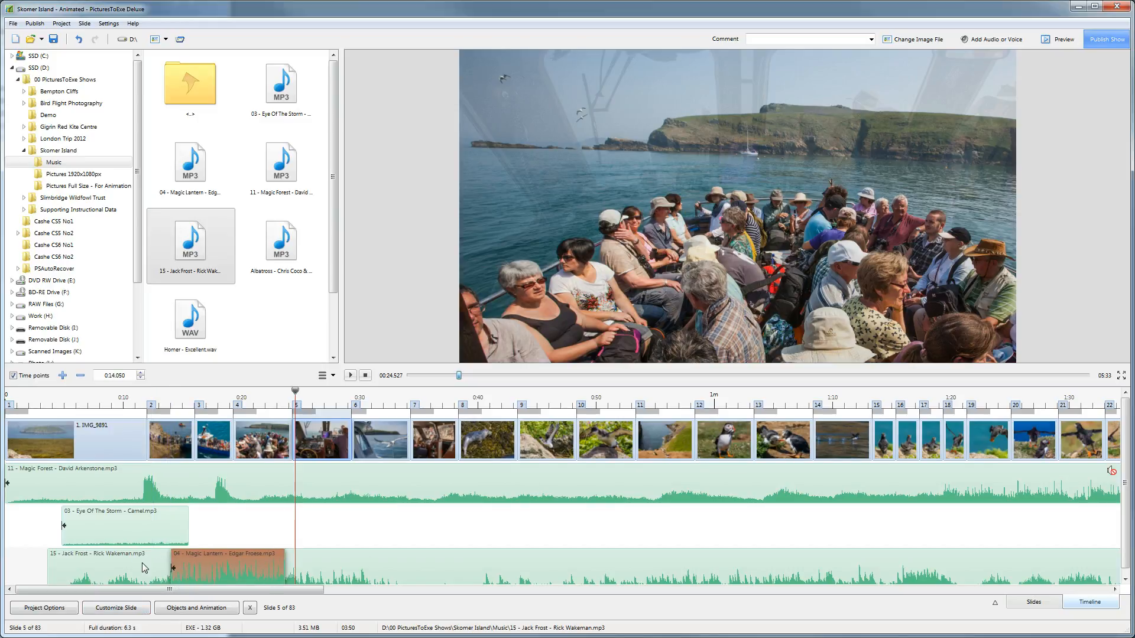
pyautogui.moveTo(324, 568); pyautogui.dragTo(503, 576)
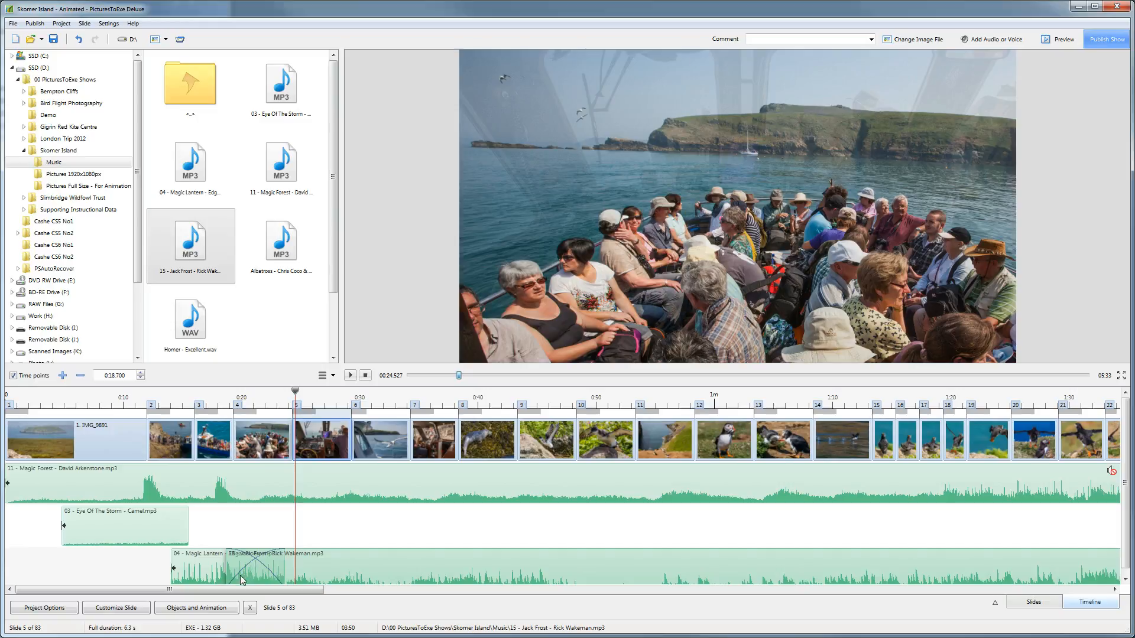
pyautogui.moveTo(339, 565); pyautogui.dragTo(385, 572)
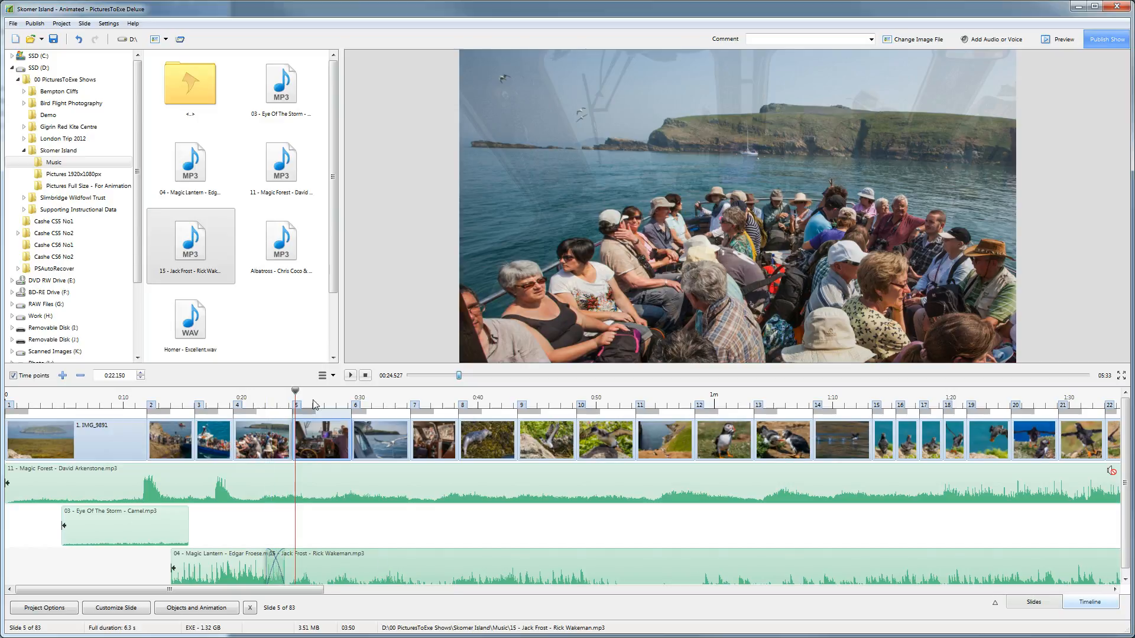
pyautogui.click(237, 405)
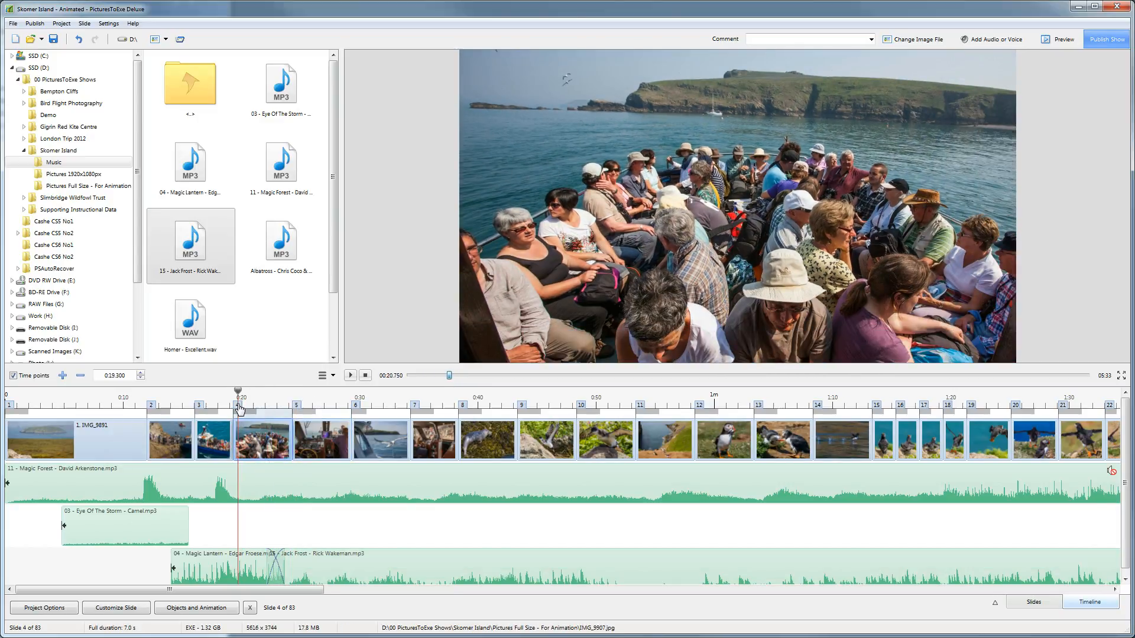
pyautogui.click(350, 376)
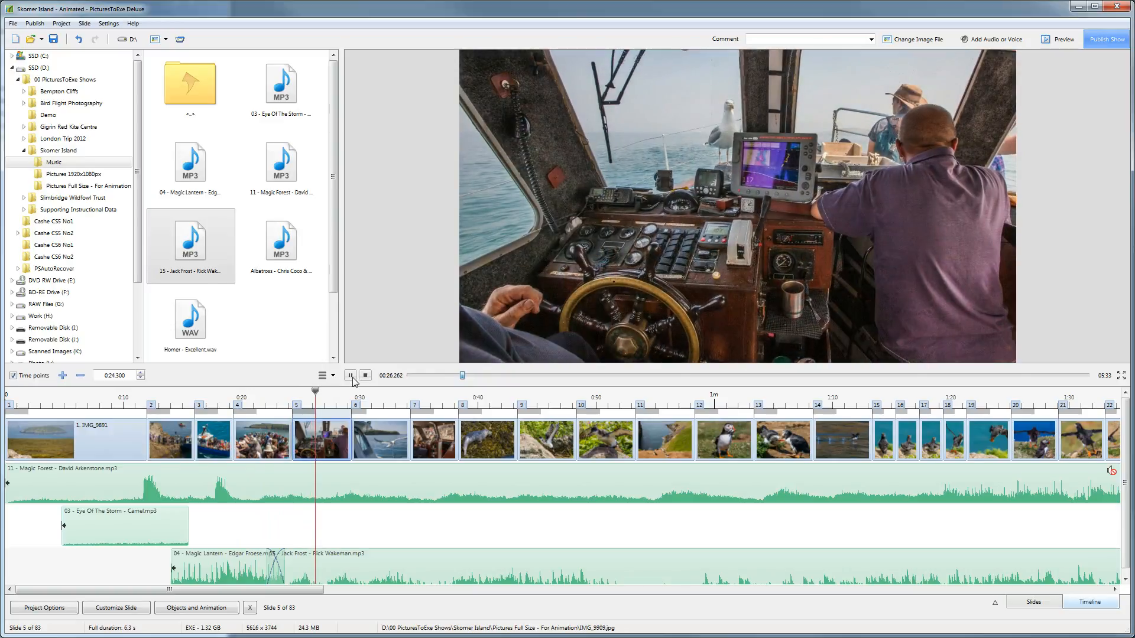
# Trim about 1.5 s of silence off the start of the Jack Frost clip in its waveform
pyautogui.click(343, 570)
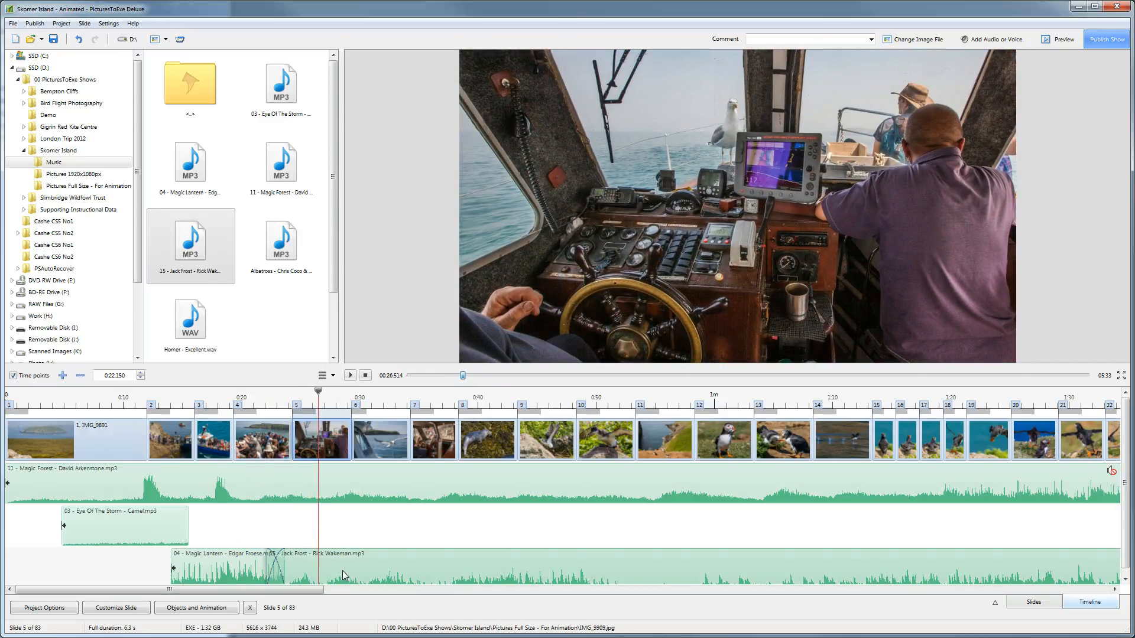
pyautogui.rightClick(344, 574)
pyautogui.click(384, 636)
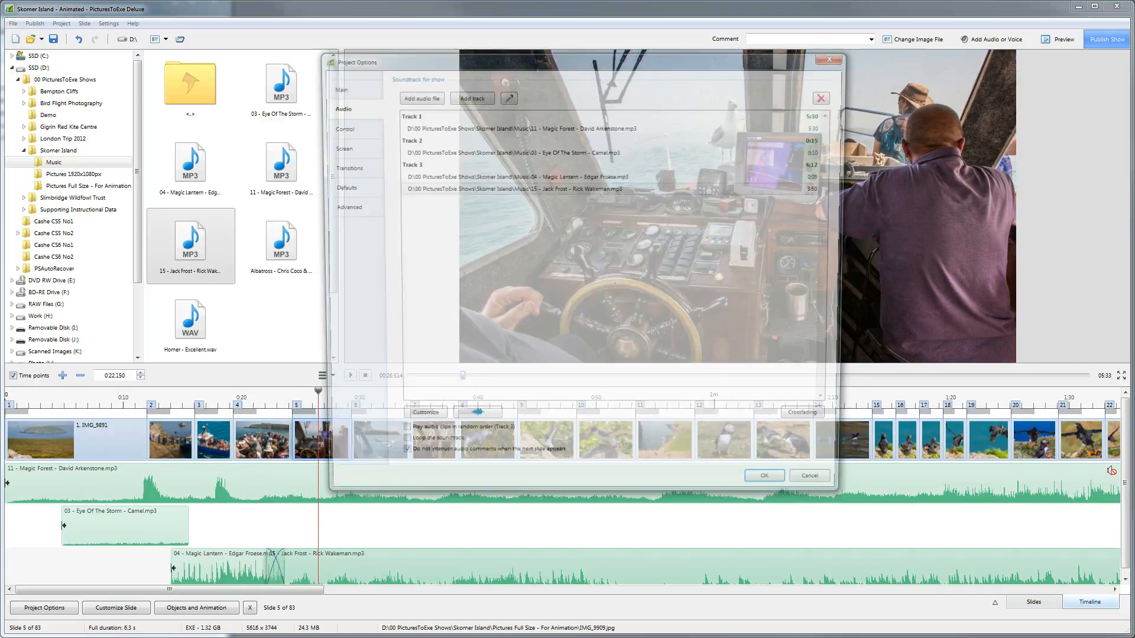
pyautogui.click(471, 423)
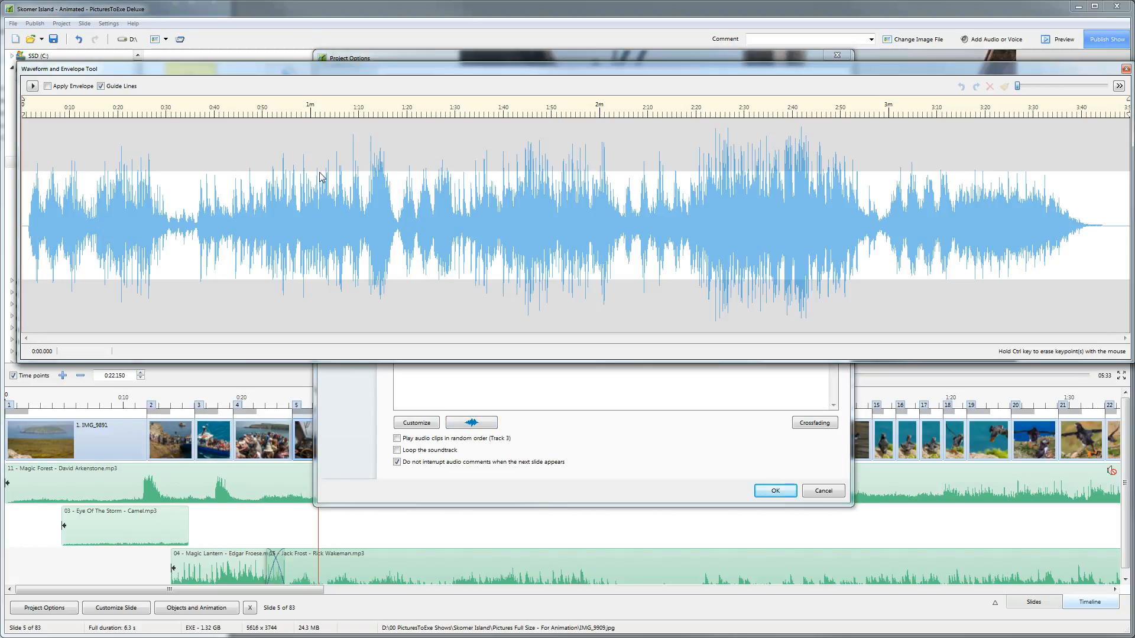
pyautogui.moveTo(1018, 87); pyautogui.dragTo(1048, 86)
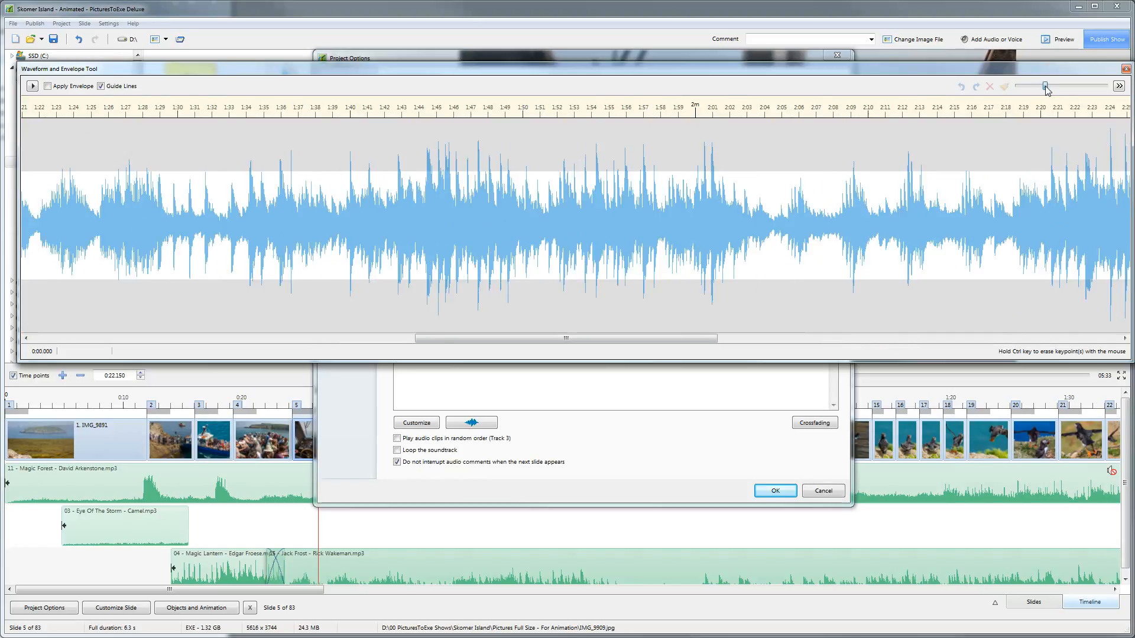
pyautogui.moveTo(642, 339); pyautogui.dragTo(186, 374)
pyautogui.moveTo(23, 115); pyautogui.dragTo(53, 115)
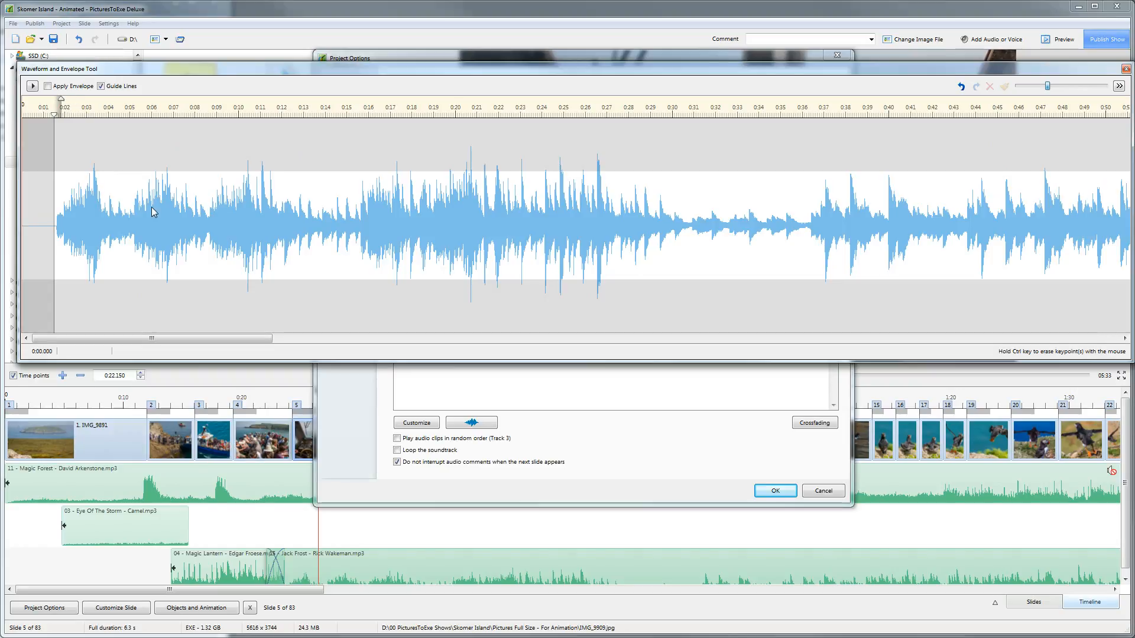
pyautogui.click(1126, 70)
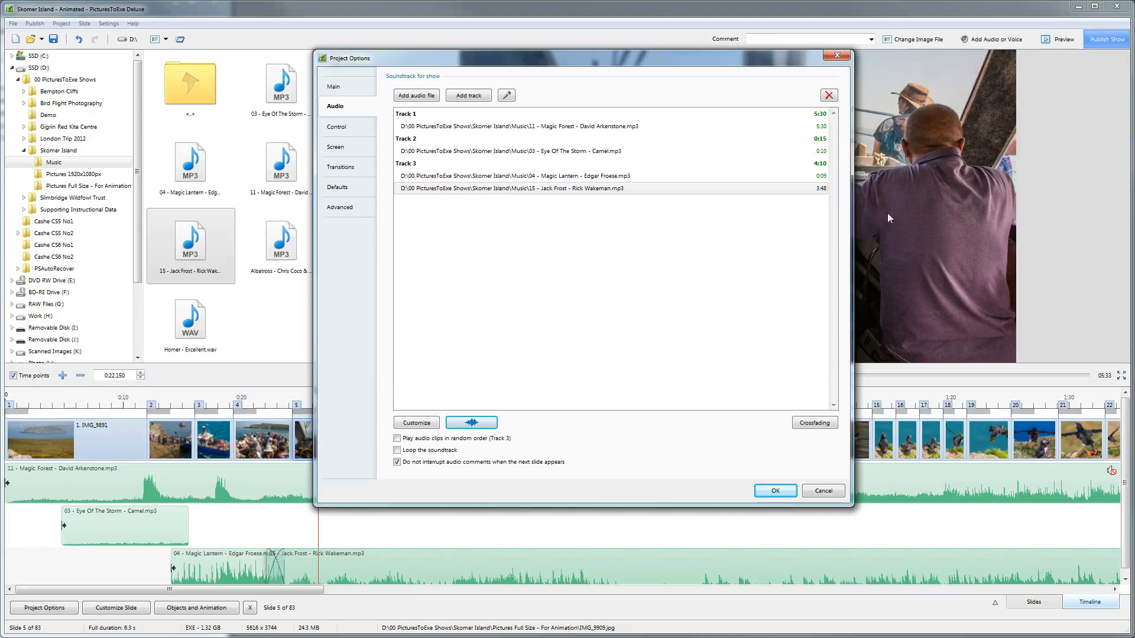
pyautogui.click(769, 491)
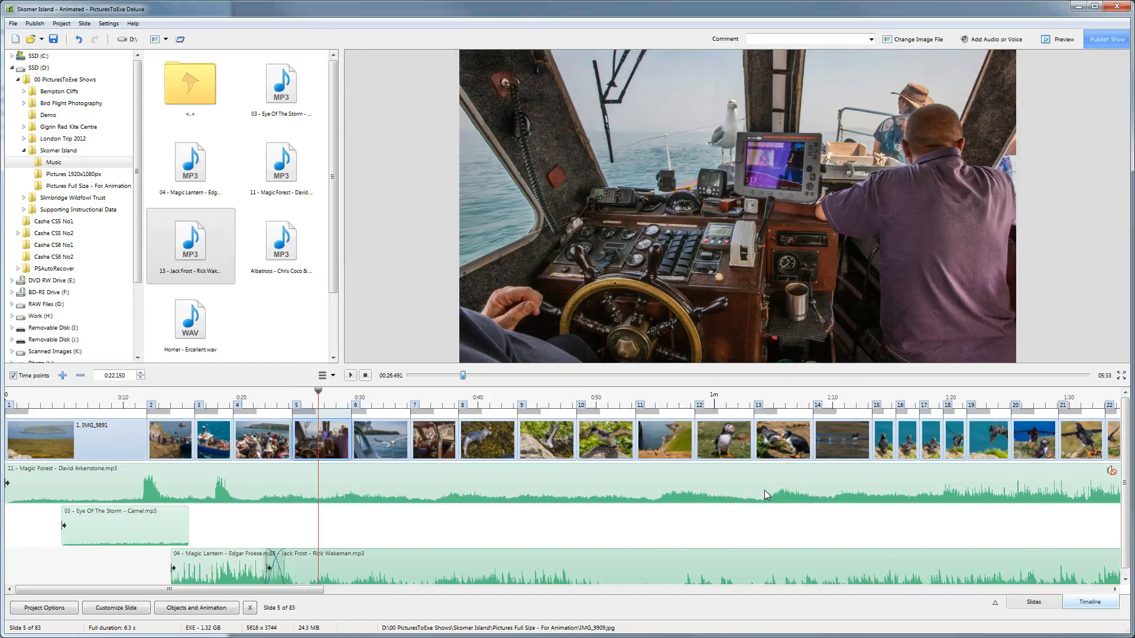
# Play the show from about 0:22 to hear the crossfade from Magic Lantern into the trimmed Jack Frost clip
pyautogui.click(264, 397)
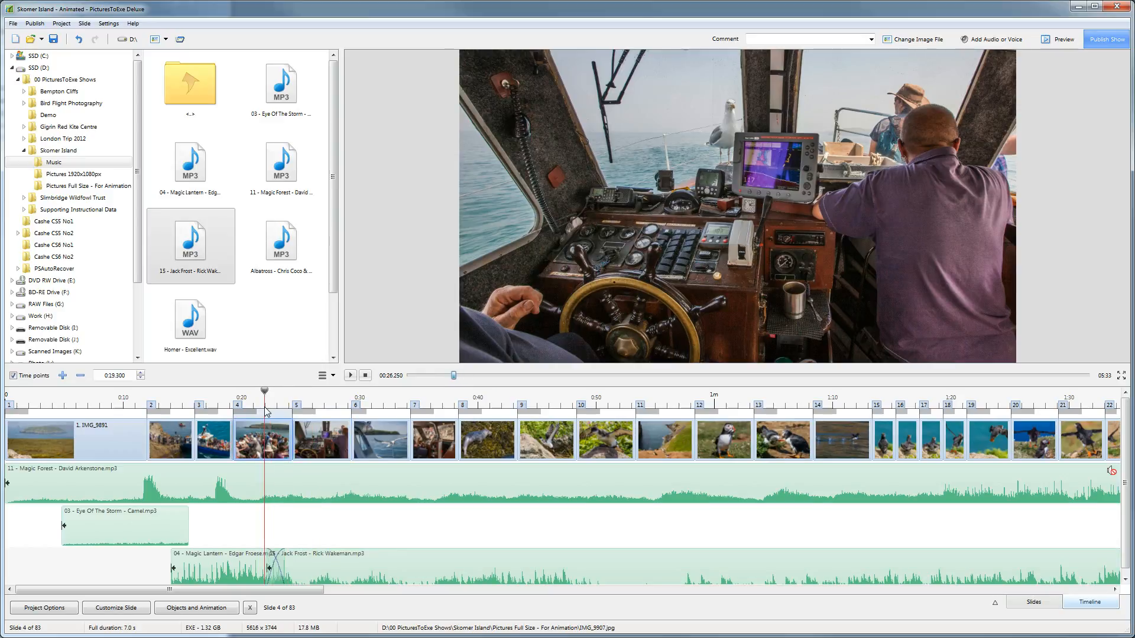
pyautogui.click(349, 376)
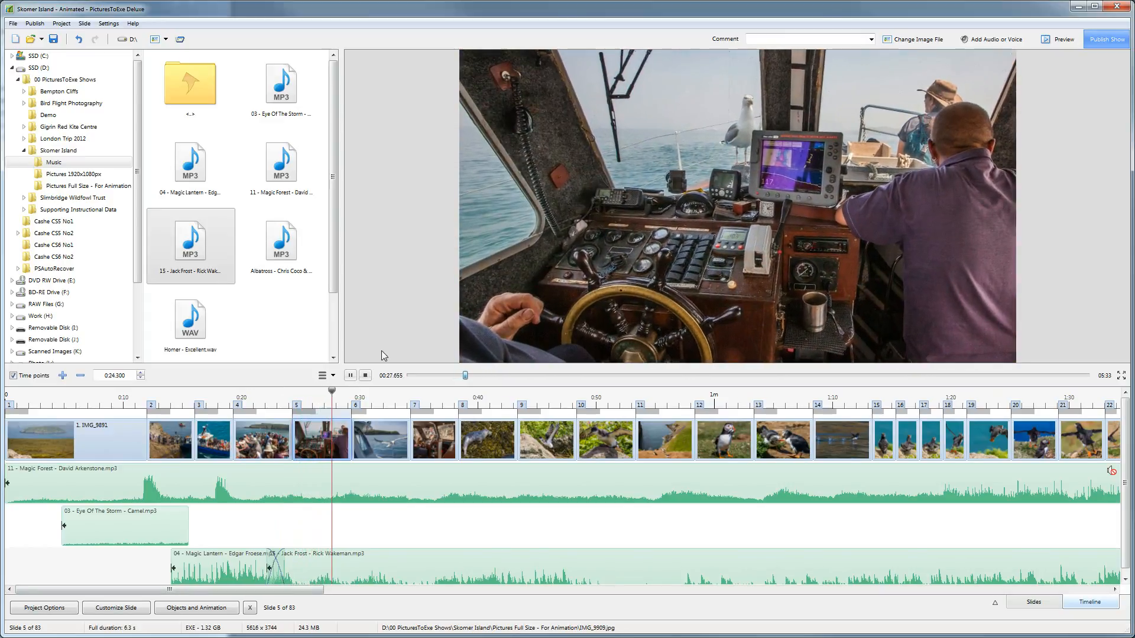
pyautogui.click(349, 376)
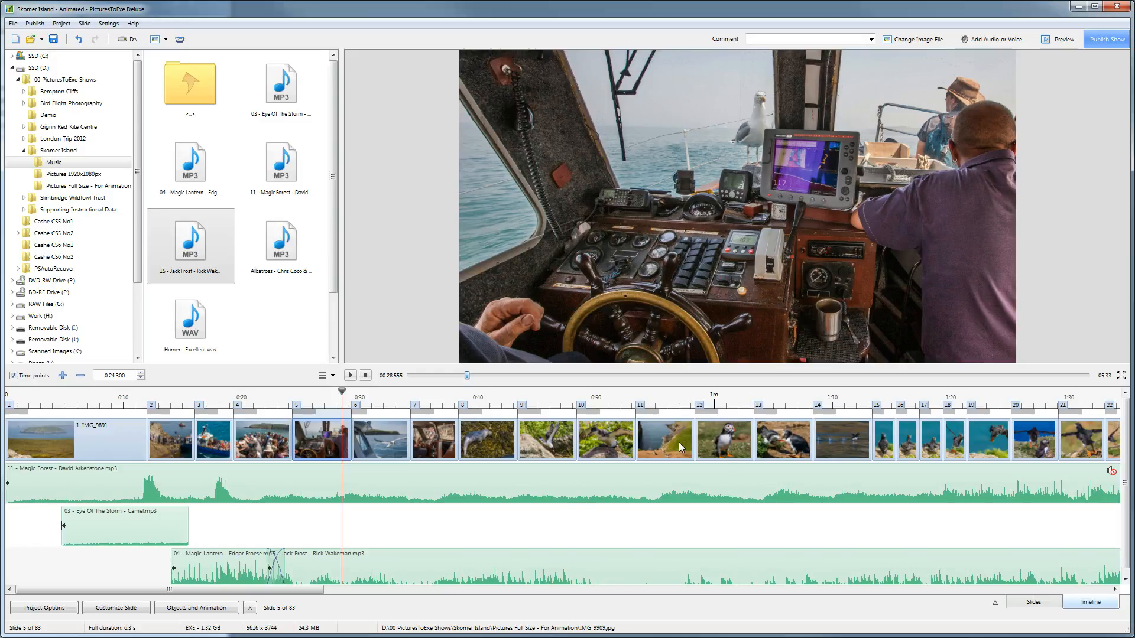
# Start adding an audio comment to slide 12 and browse to the Skomer Island Music folder on SSD (D:)
pyautogui.click(725, 444)
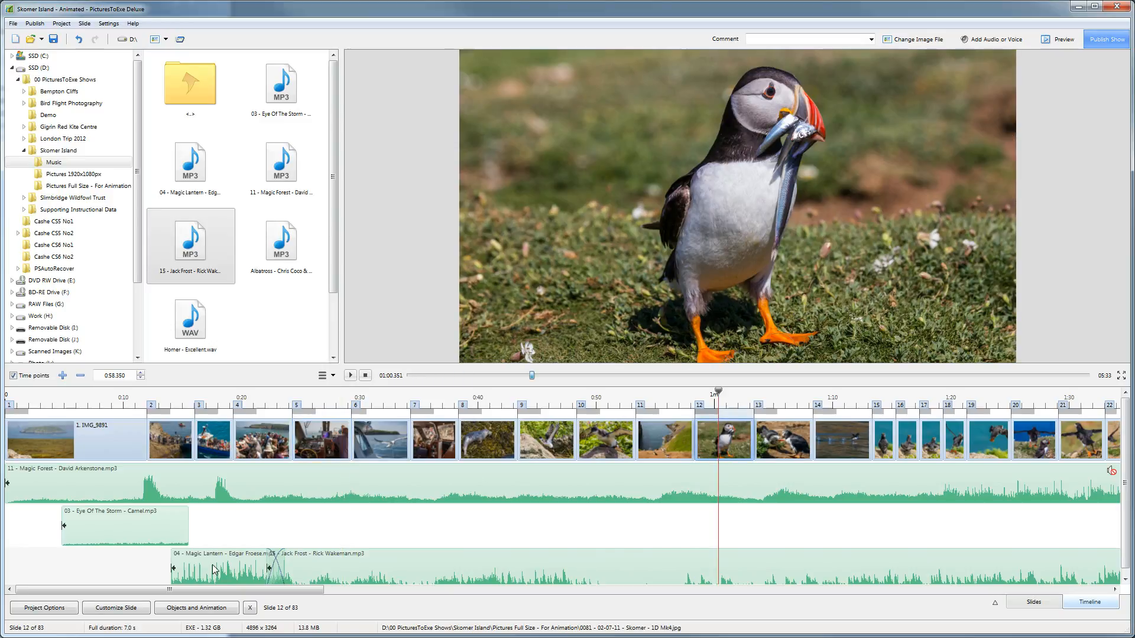
pyautogui.click(126, 610)
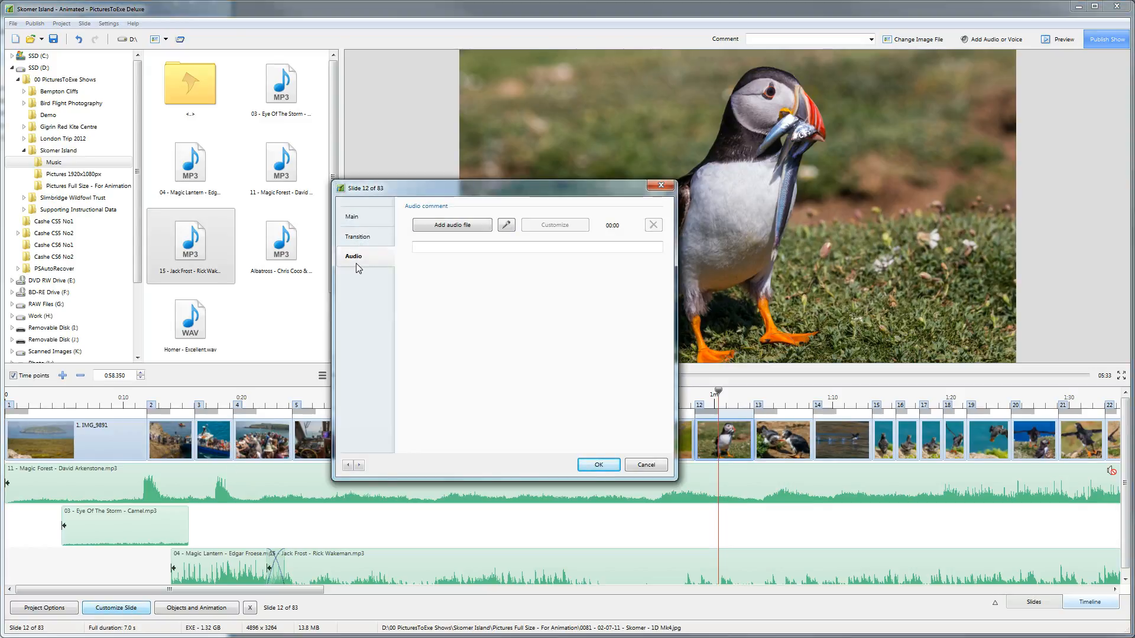
pyautogui.click(459, 228)
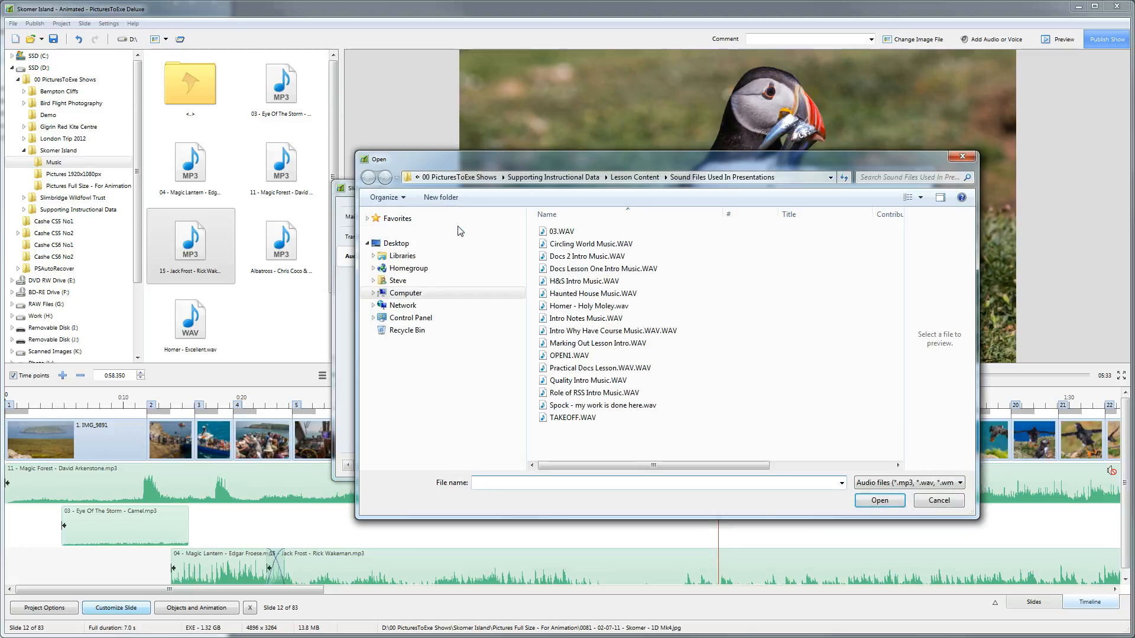
pyautogui.click(374, 292)
pyautogui.click(376, 319)
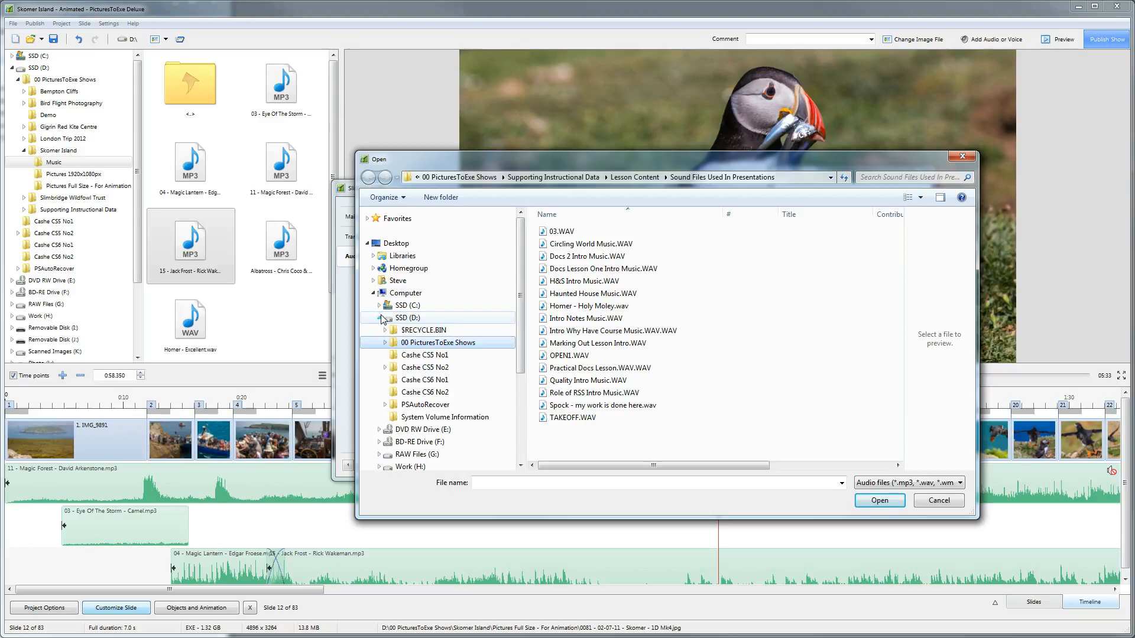
pyautogui.click(384, 344)
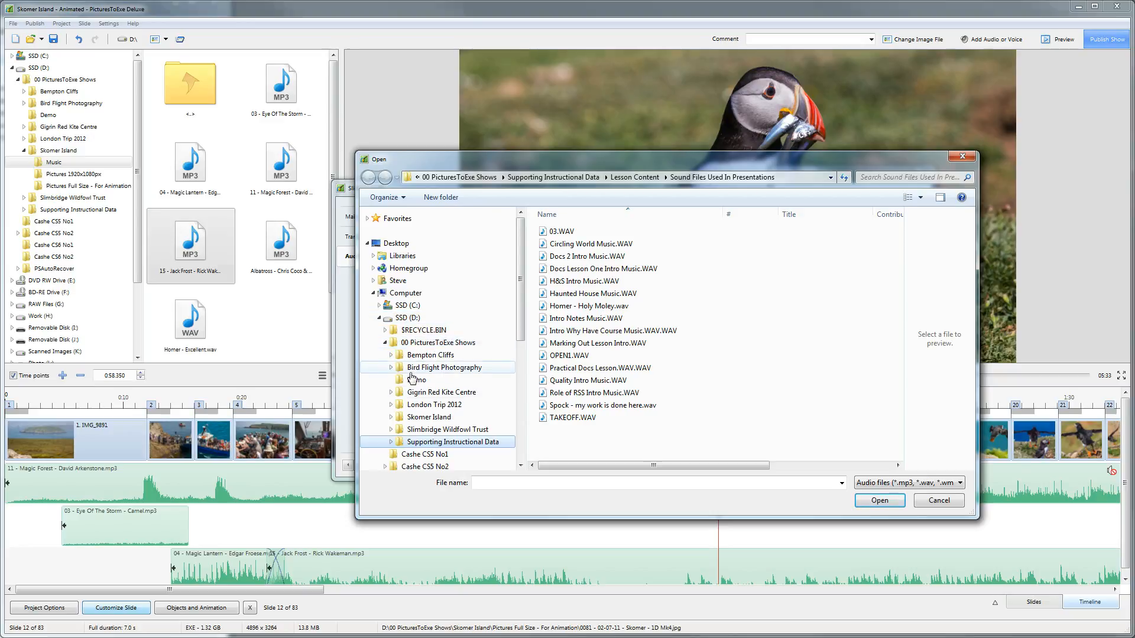
pyautogui.click(391, 418)
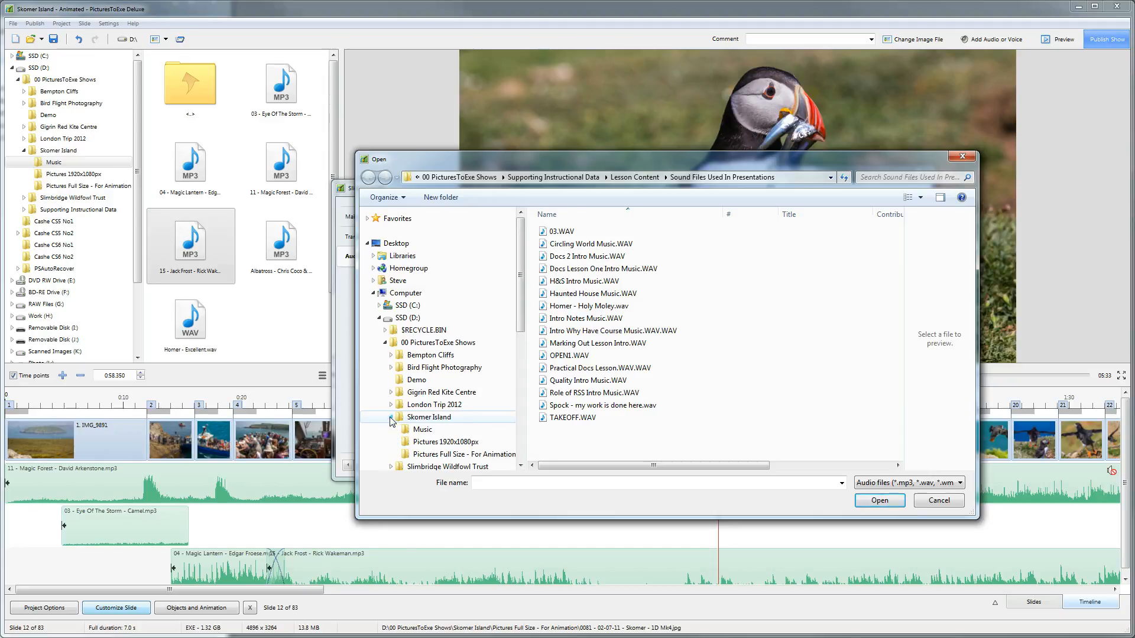
pyautogui.click(426, 430)
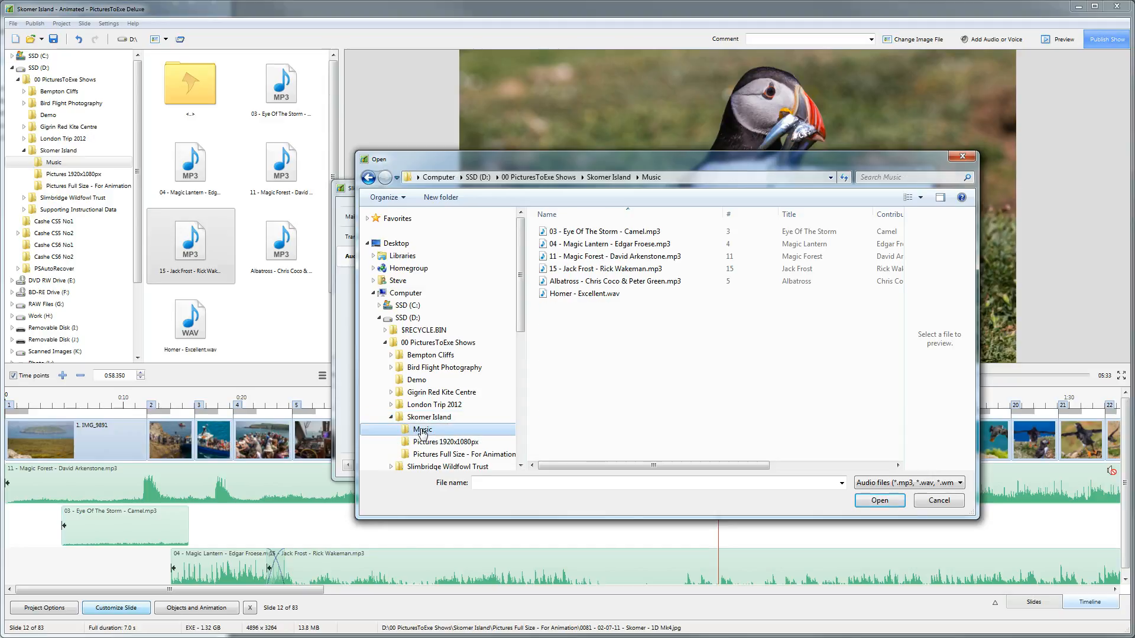
# Preview Homer - Excellent.wav and attach it to slide 12 as its audio comment with the default clip properties
pyautogui.click(554, 295)
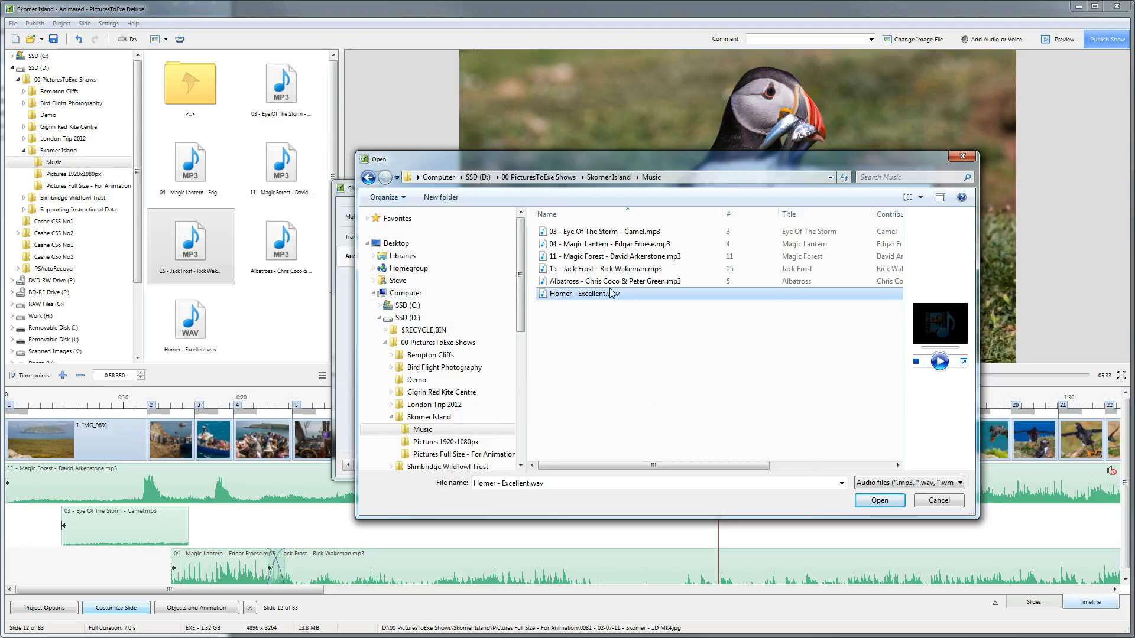
pyautogui.click(943, 363)
pyautogui.click(870, 501)
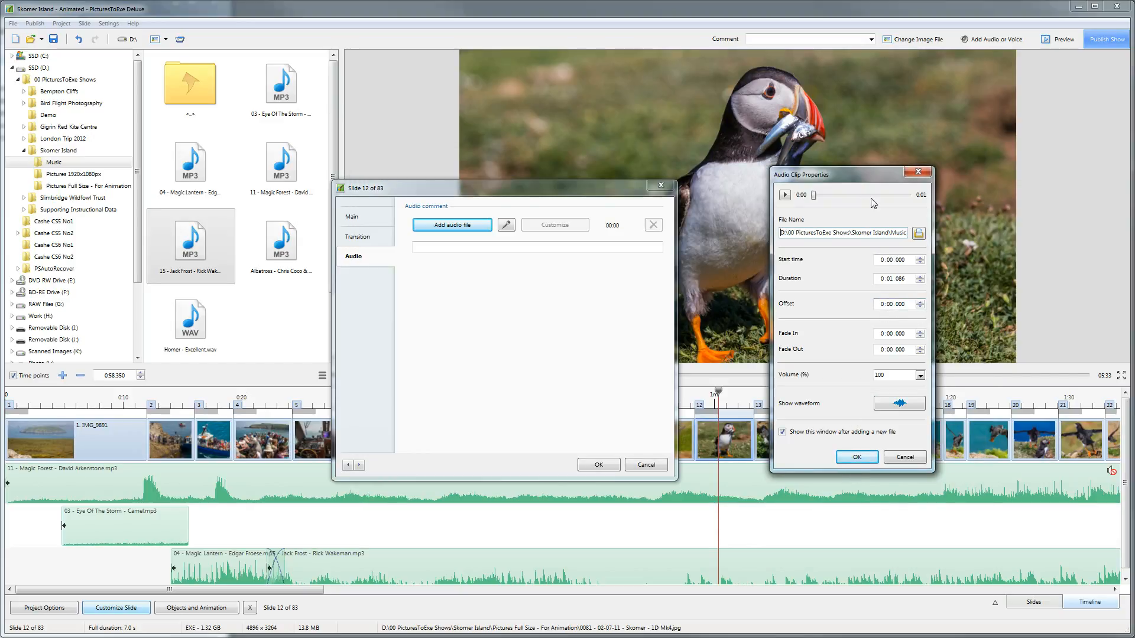
pyautogui.moveTo(849, 176); pyautogui.dragTo(807, 185)
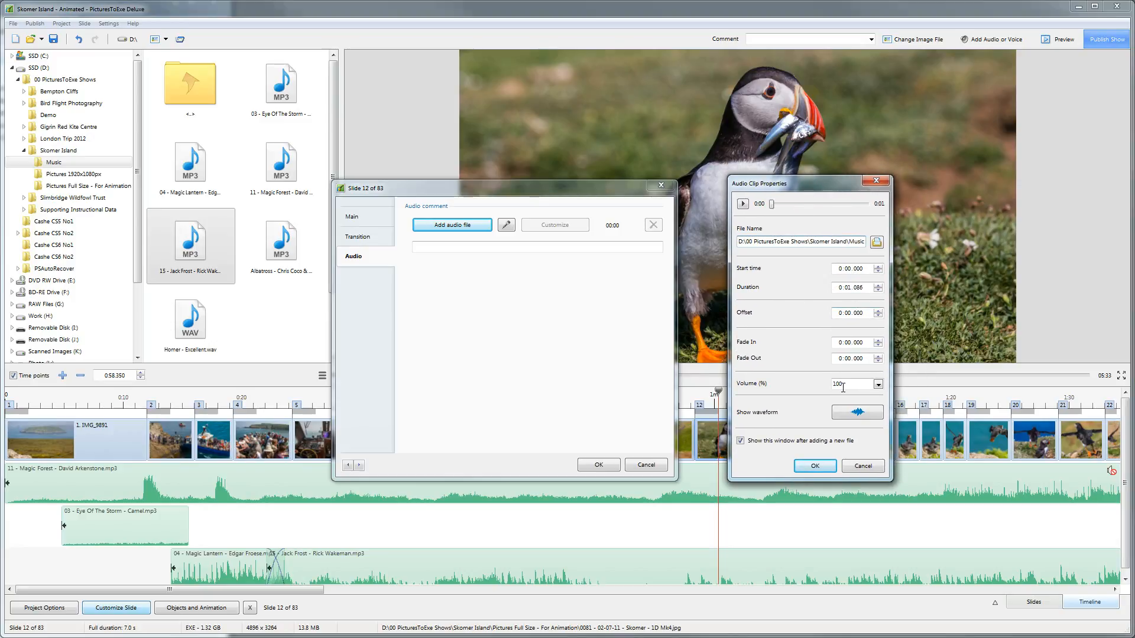
pyautogui.click(815, 467)
pyautogui.click(597, 464)
# Play the show from just before slide 12 into slide 13 to hear the audio comment
pyautogui.moveTo(720, 392); pyautogui.dragTo(688, 400)
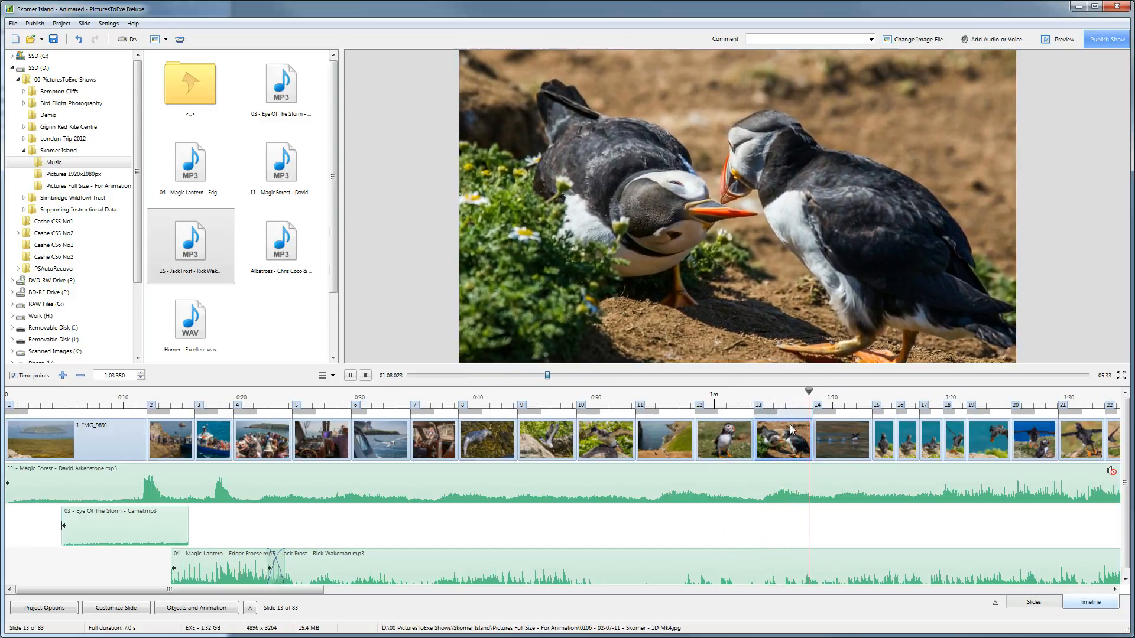
pyautogui.click(773, 398)
pyautogui.press('space')
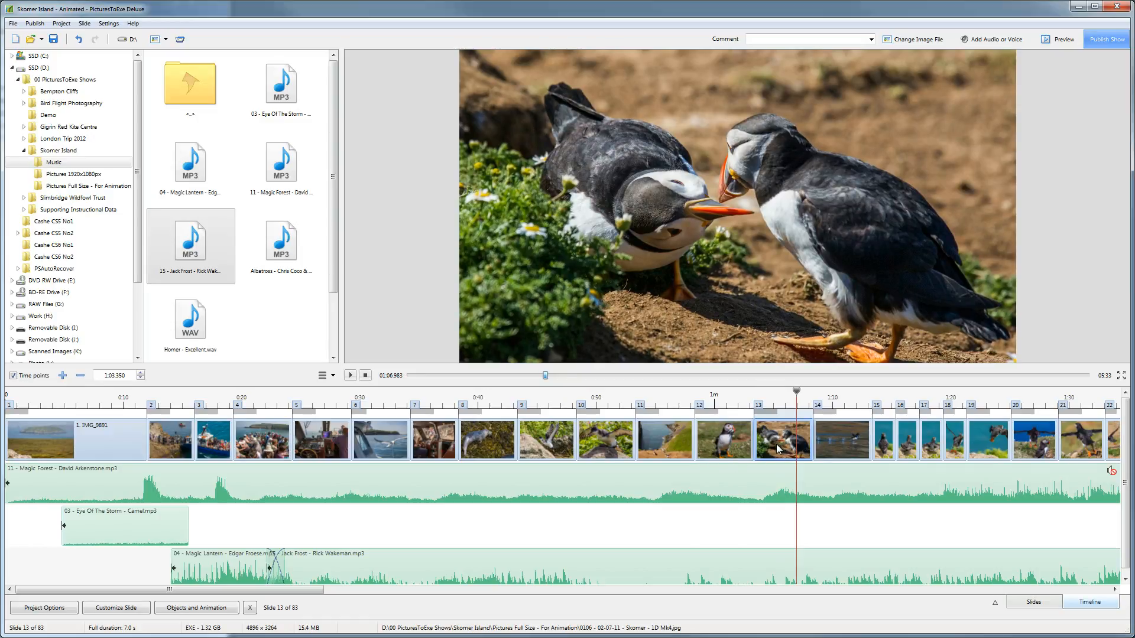
# Start adding an audio comment to slide 13 and browse to the Skomer Island Music folder
pyautogui.click(137, 610)
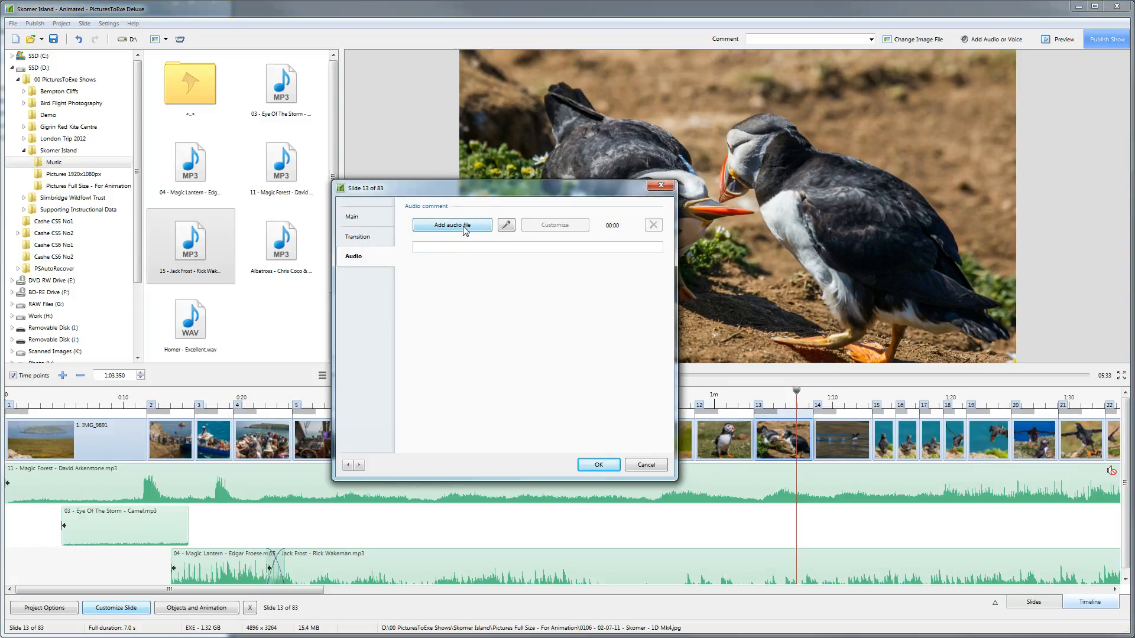
pyautogui.click(465, 229)
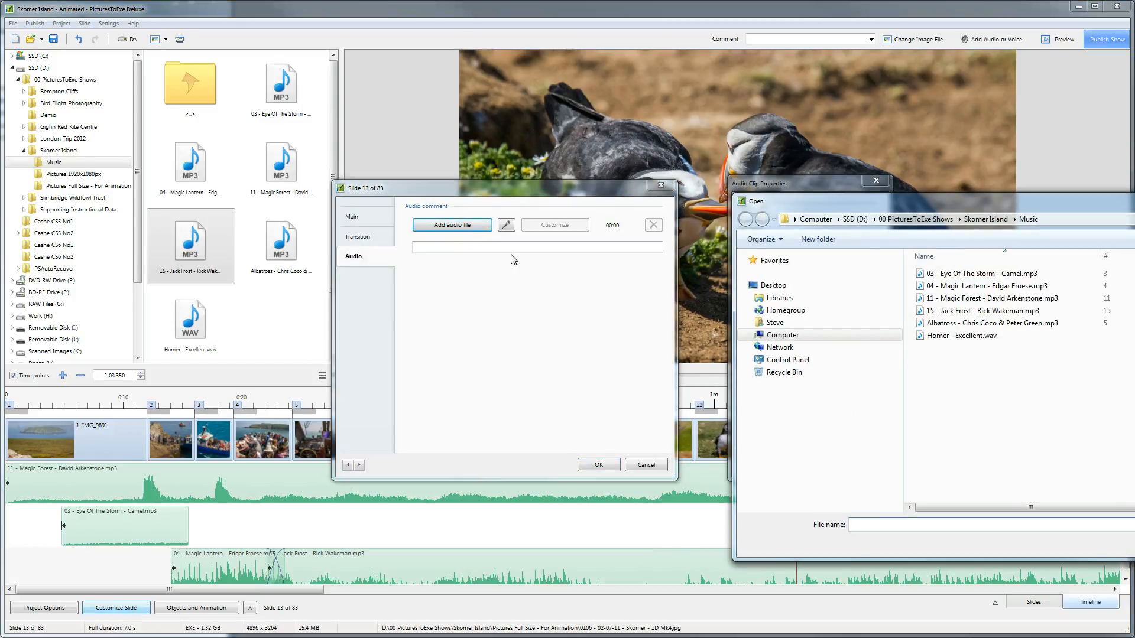
pyautogui.click(751, 335)
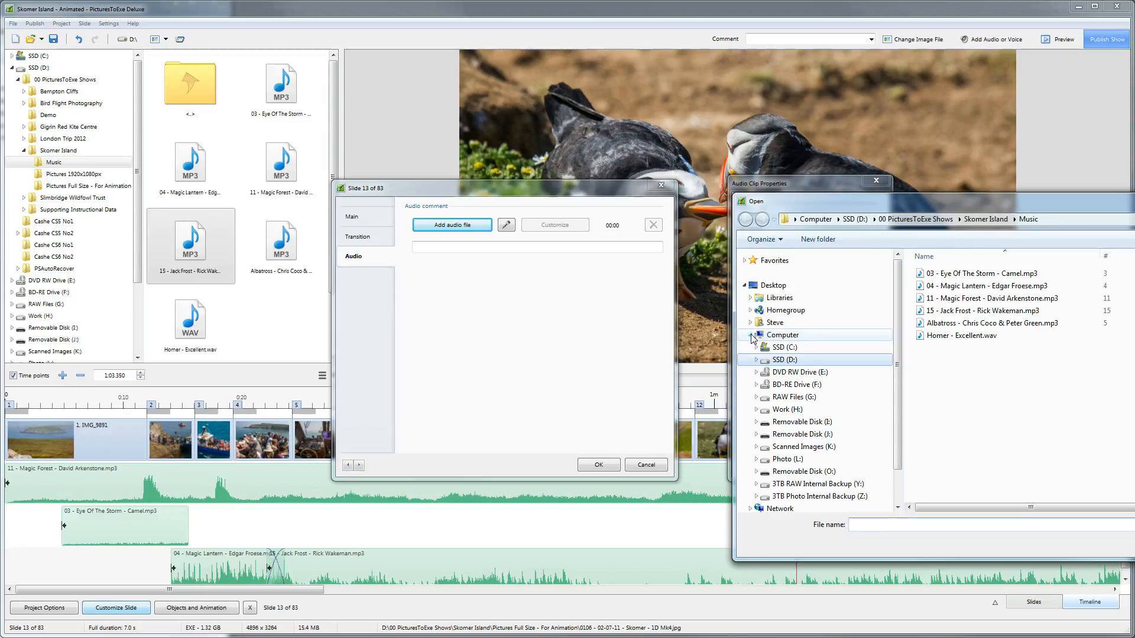
pyautogui.click(756, 360)
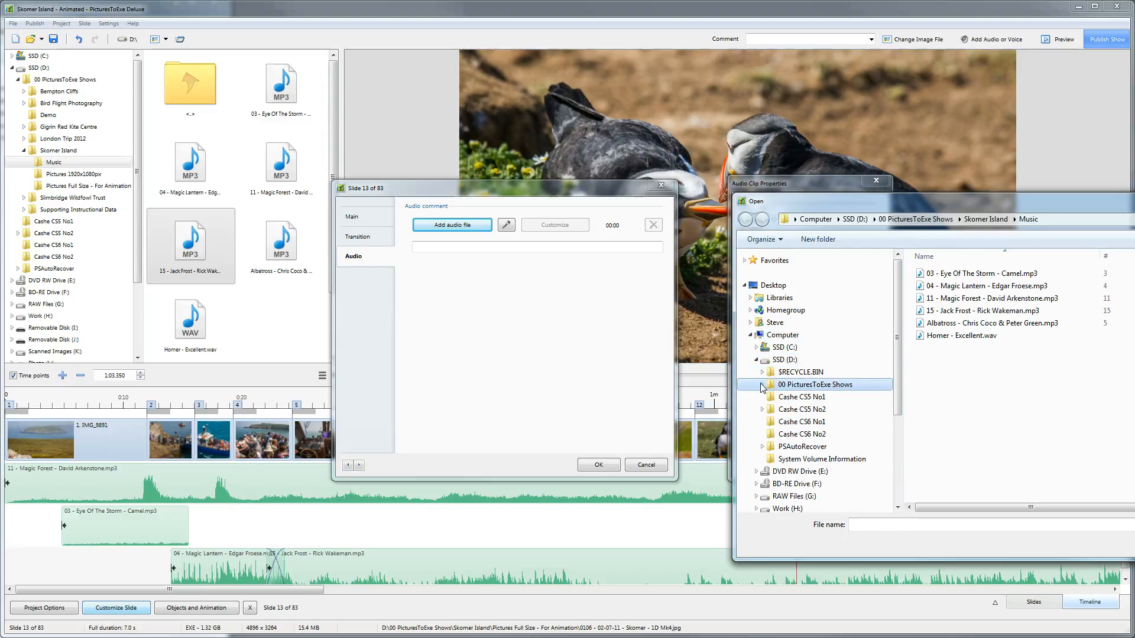
pyautogui.click(762, 385)
pyautogui.click(769, 459)
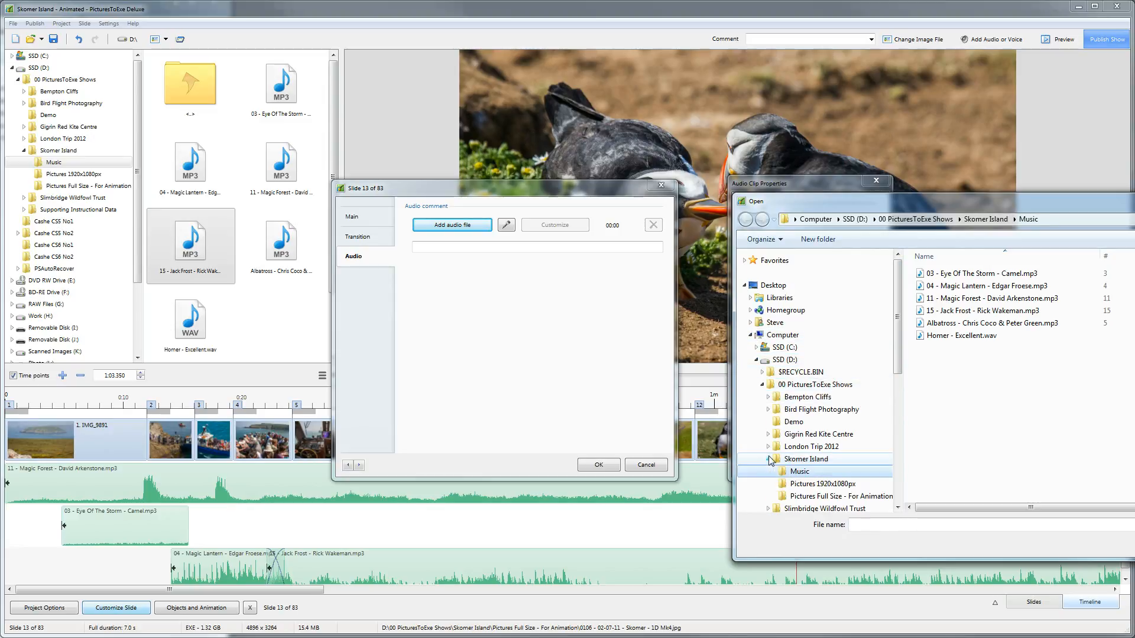
pyautogui.click(798, 471)
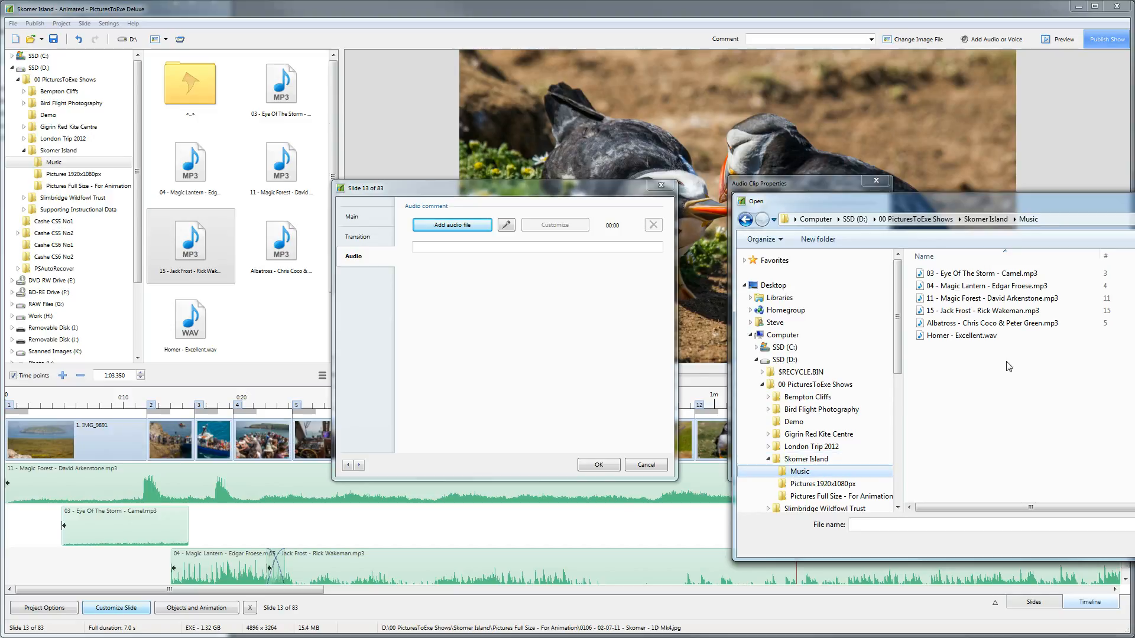
# Attach Albatross - Chris Coco & Peter Green.mp3 to slide 13 as its audio comment with the default clip properties
pyautogui.click(936, 329)
pyautogui.moveTo(984, 201); pyautogui.dragTo(704, 112)
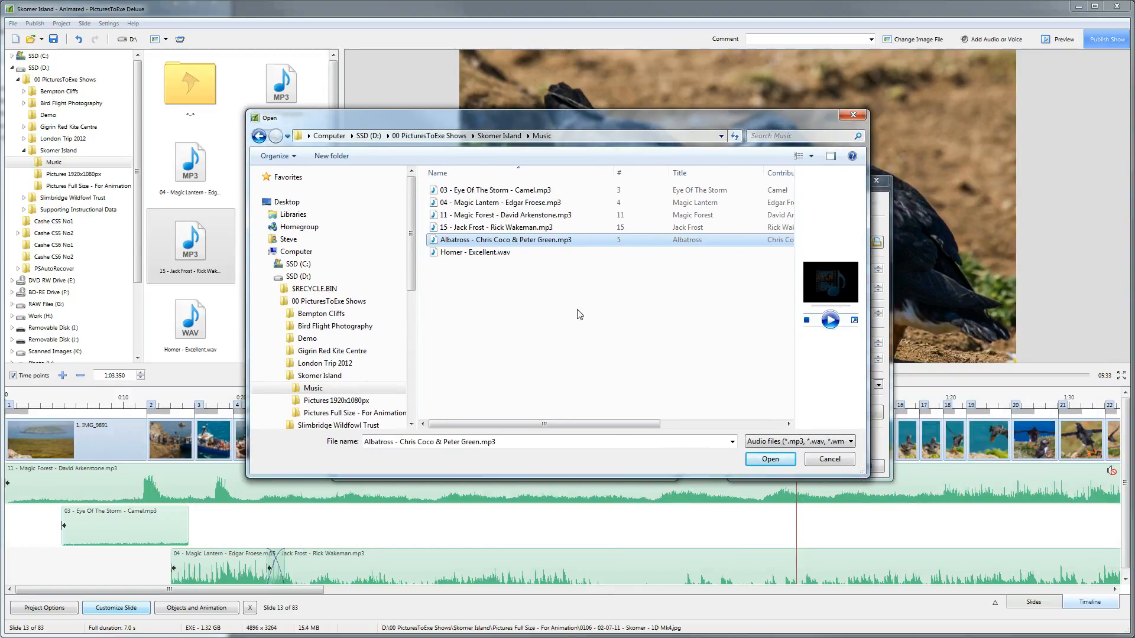
pyautogui.click(768, 460)
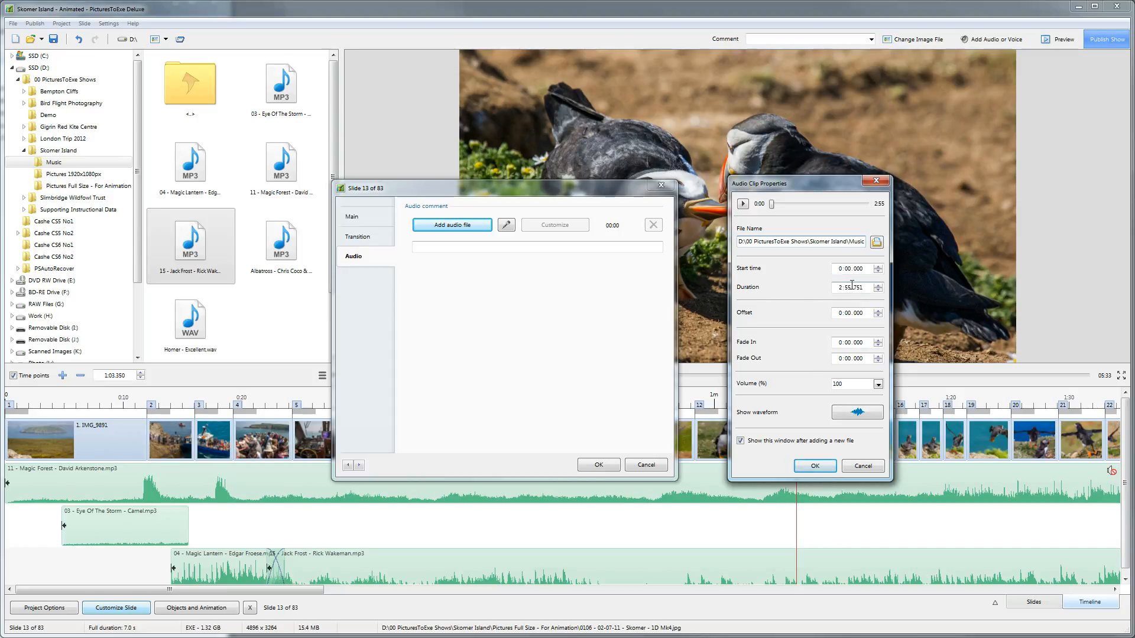
pyautogui.click(815, 467)
pyautogui.click(598, 465)
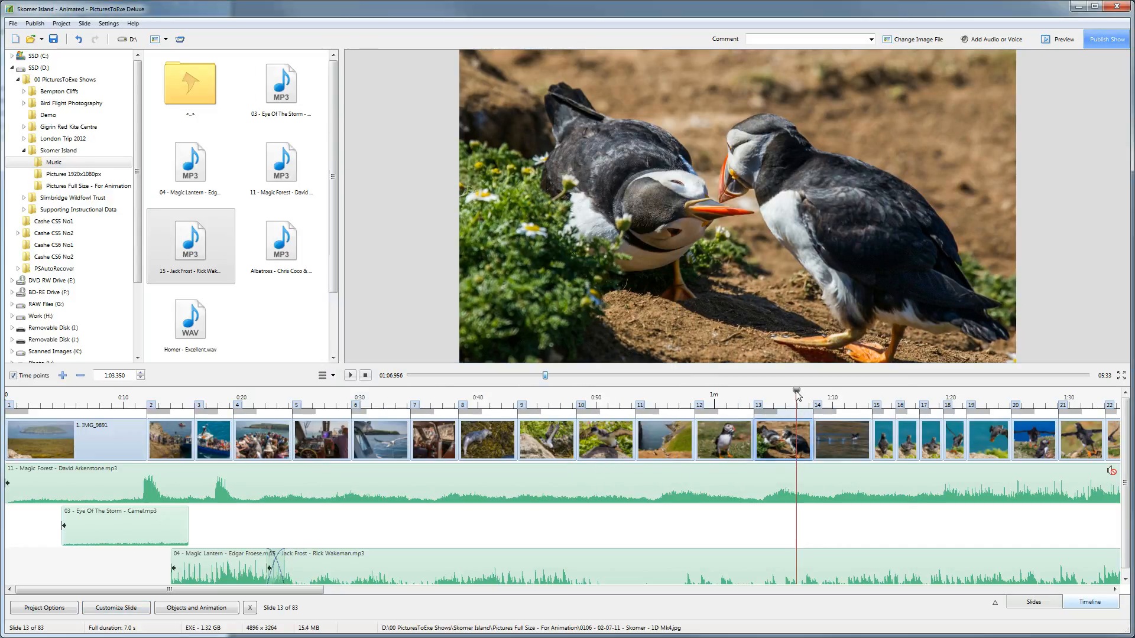
# Play the show from about 1:02.8 into slide 14 to hear how slide 13's audio comment carries over
pyautogui.moveTo(796, 393); pyautogui.dragTo(748, 391)
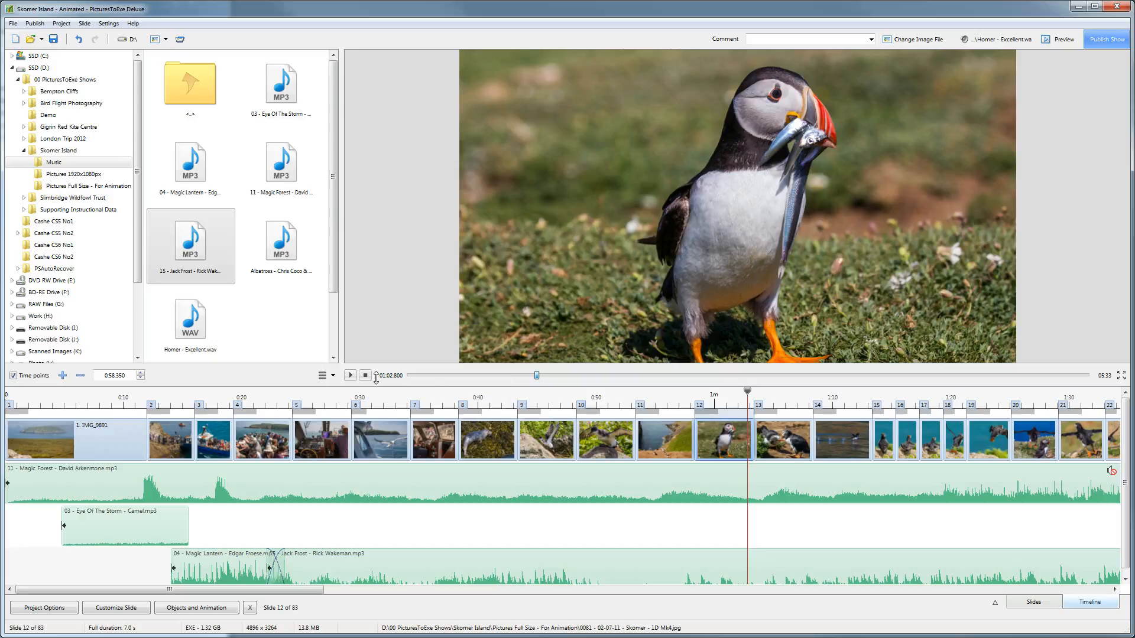
pyautogui.click(350, 376)
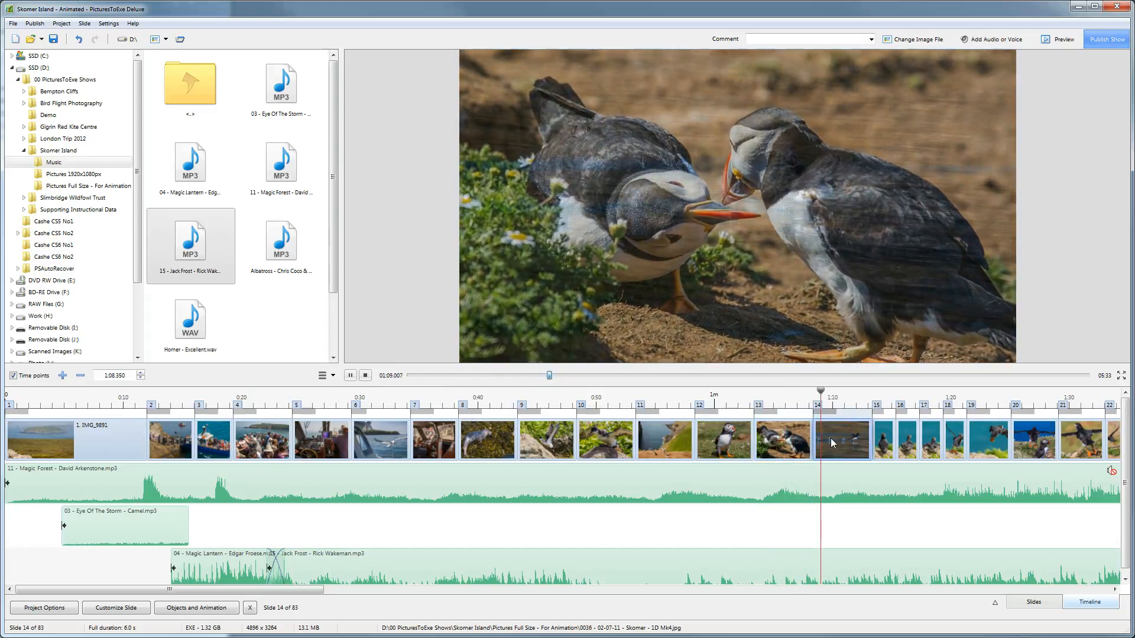
pyautogui.press('space')
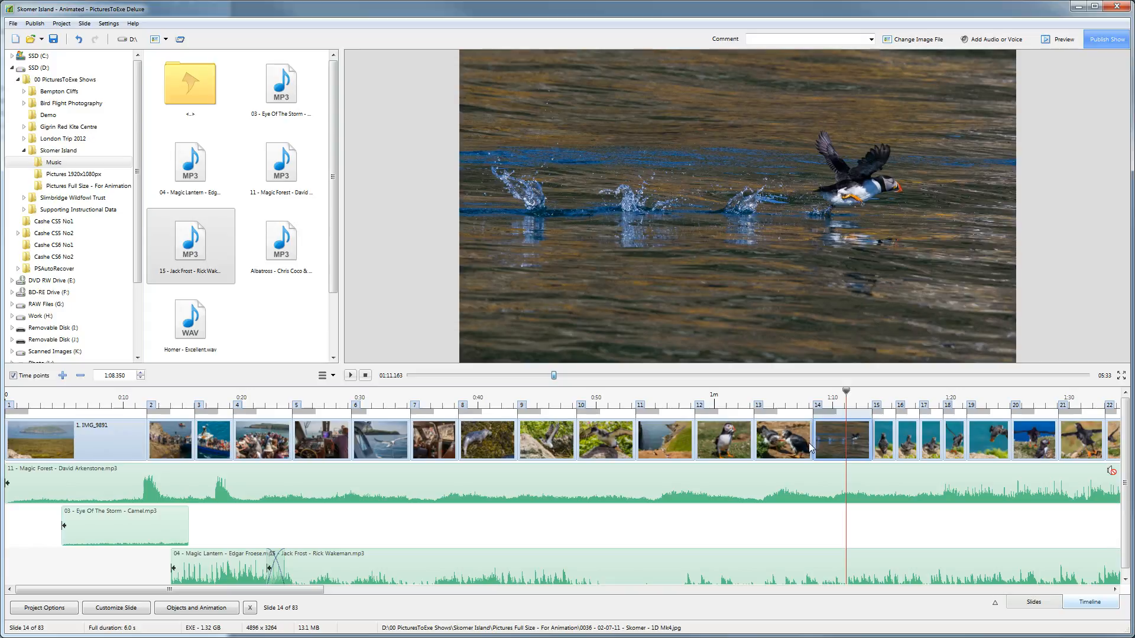
# Turn off "Do not interrupt audio comments when the next slide appears" in the project's audio options
pyautogui.click(46, 609)
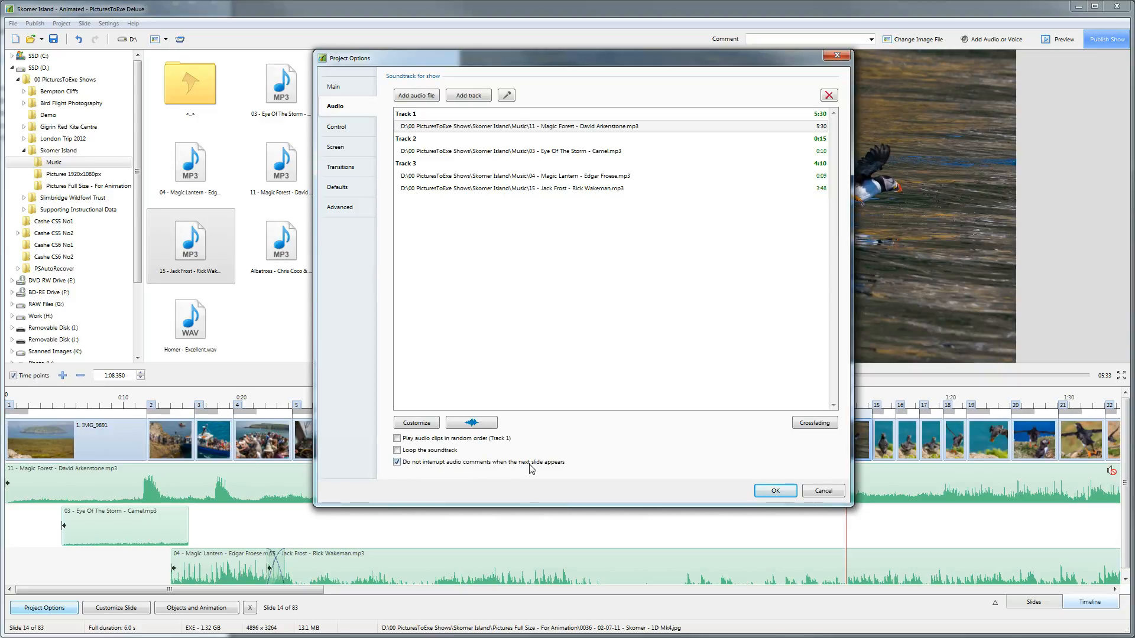
pyautogui.click(398, 462)
pyautogui.click(777, 491)
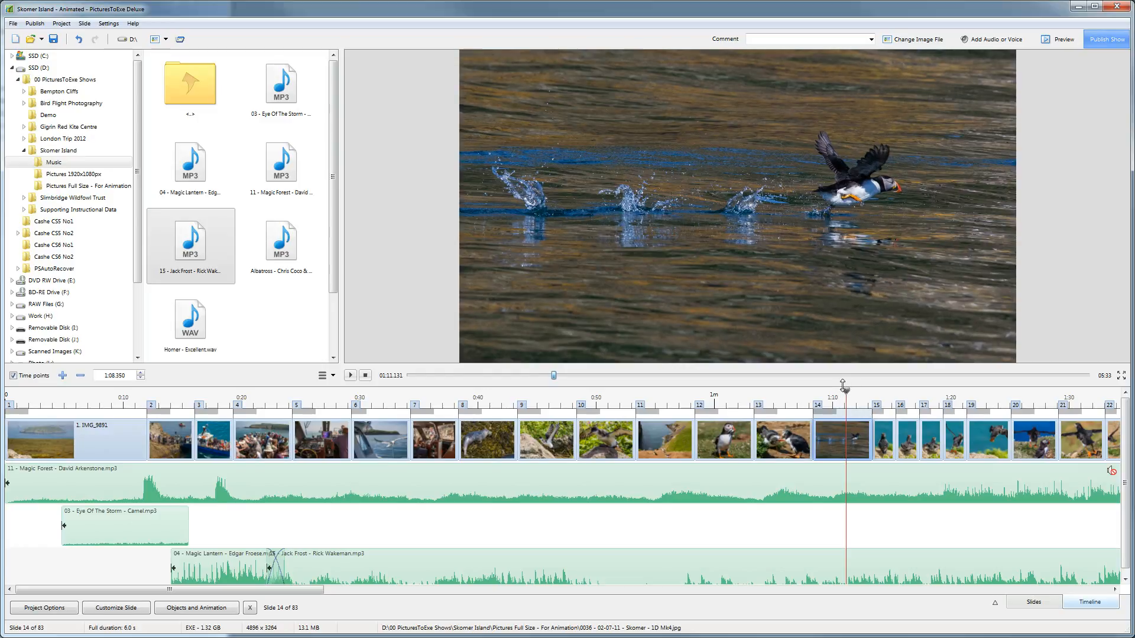
# Play the show from about 1:02.350 into slide 14 to check the comment playback with the new option setting
pyautogui.moveTo(847, 392); pyautogui.dragTo(742, 391)
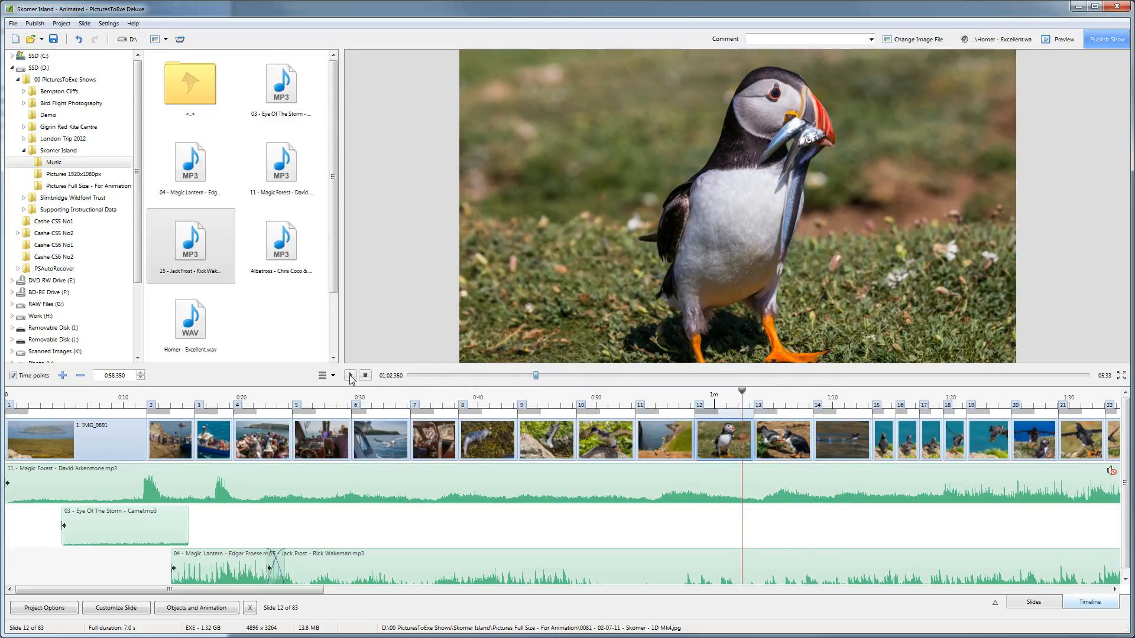
pyautogui.click(350, 376)
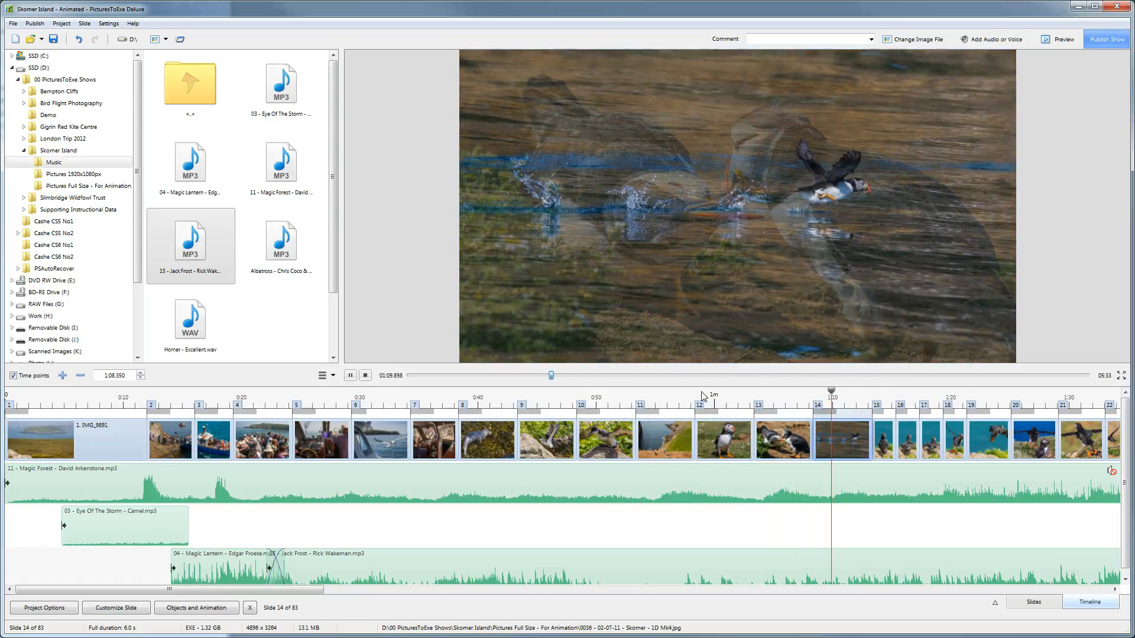
pyautogui.click(350, 375)
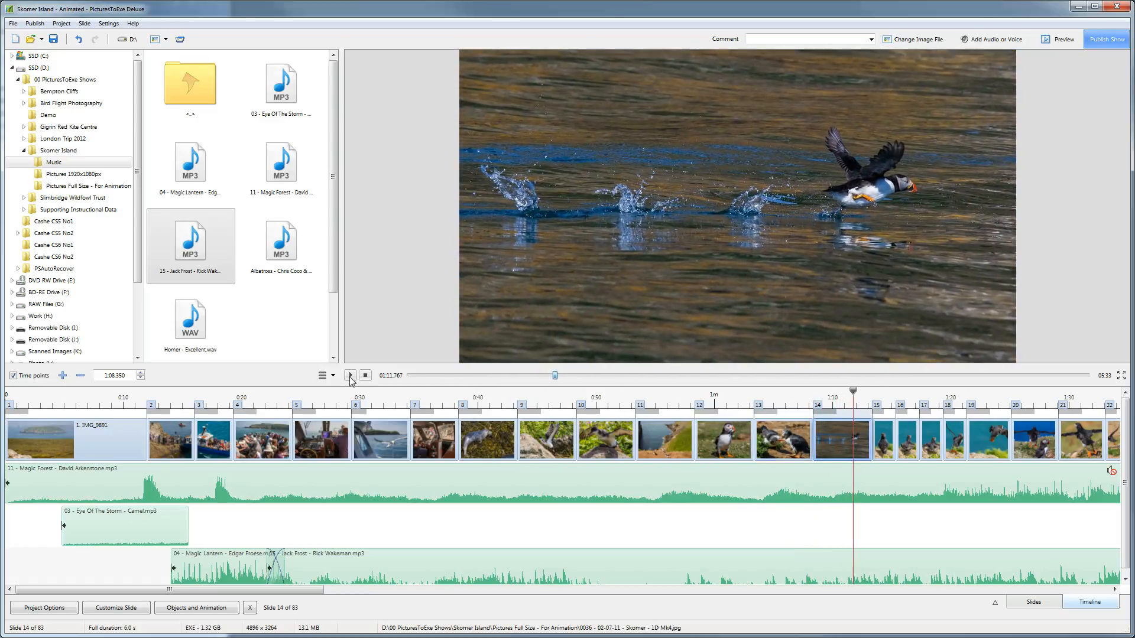